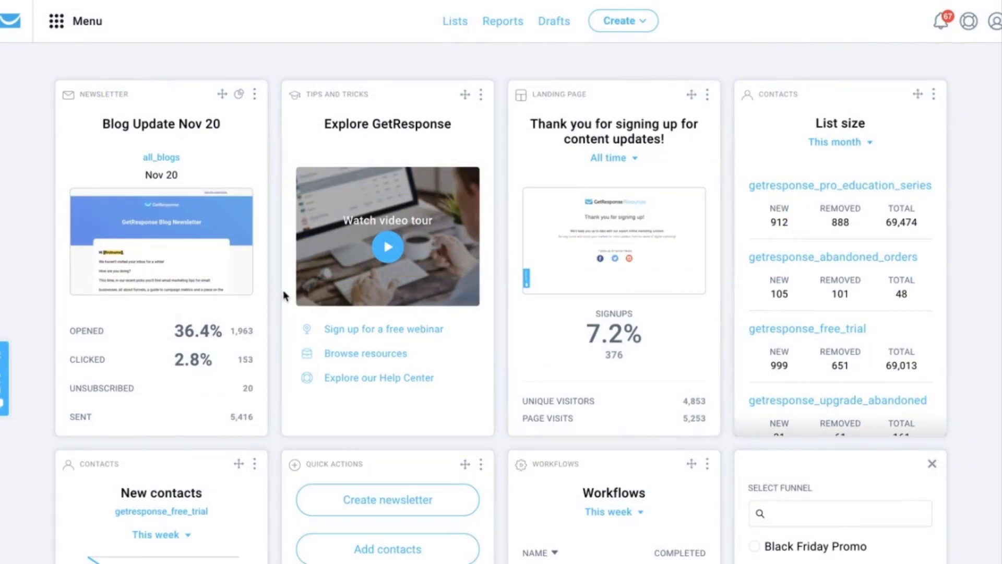
Go to Landing pages under Growth tools in the main menu and browse the template gallery.
click(57, 22)
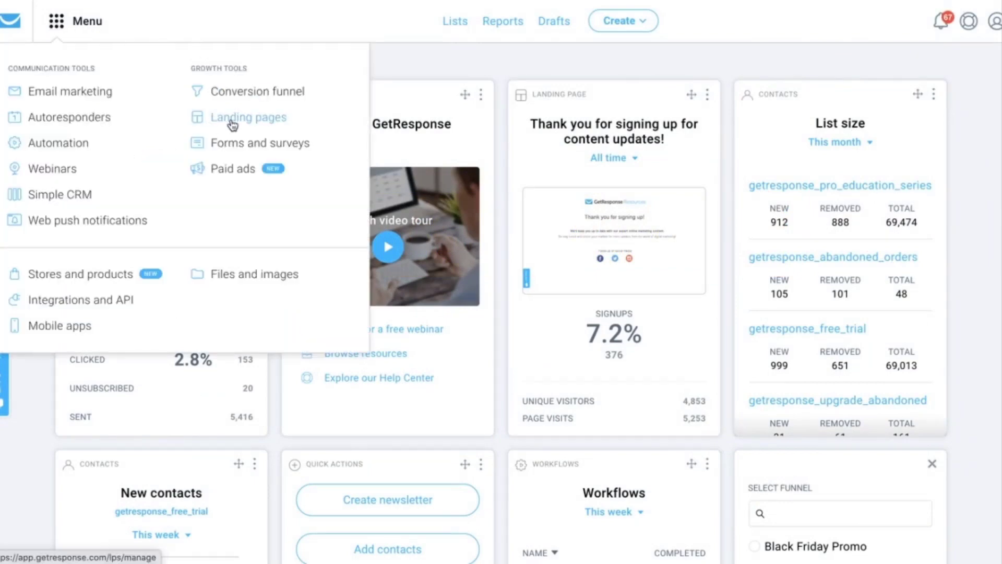
click(226, 117)
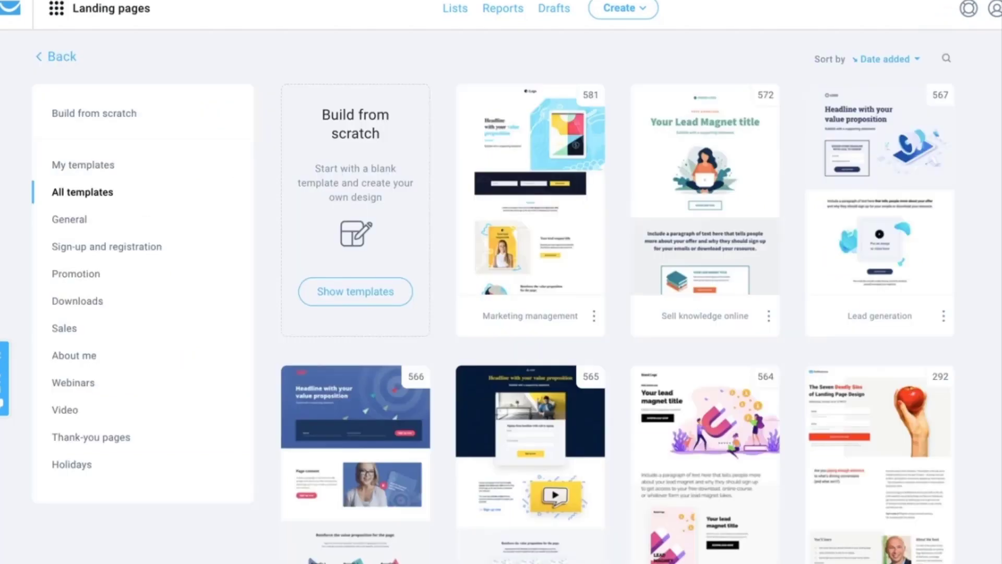
scroll(257, 119, down, 1)
scroll(257, 116, up, 2)
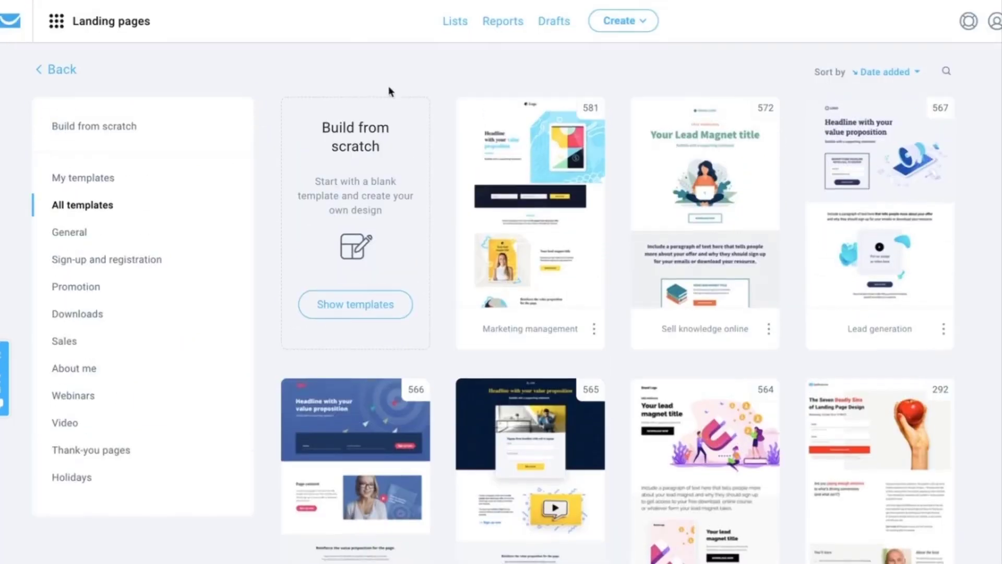
scroll(443, 93, down, 1)
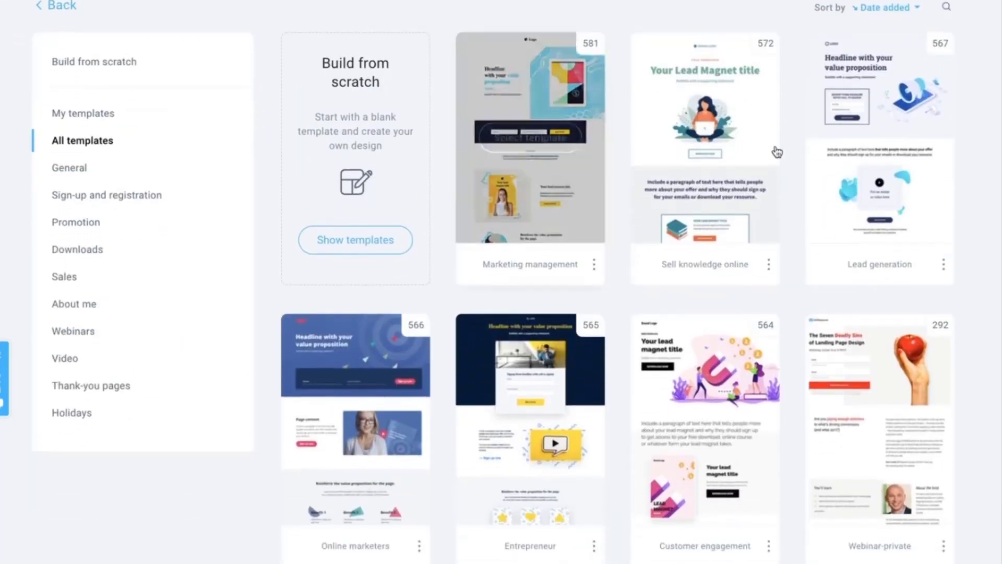
scroll(776, 152, down, 1)
scroll(776, 152, up, 2)
scroll(773, 152, down, 2)
scroll(774, 151, up, 3)
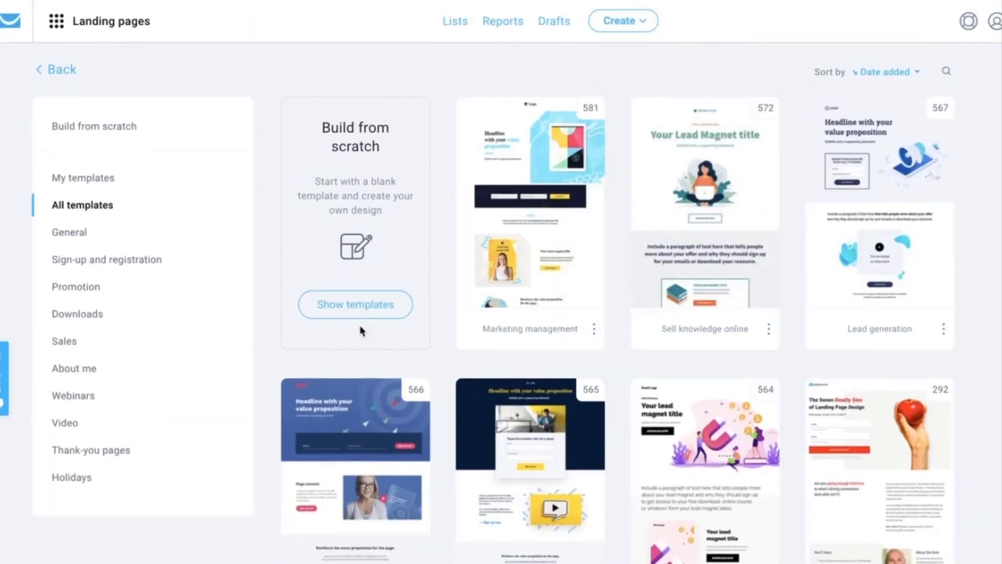
Open the 'How to build beautiful emails?' webinar template in the editor and scroll through its sections.
click(332, 319)
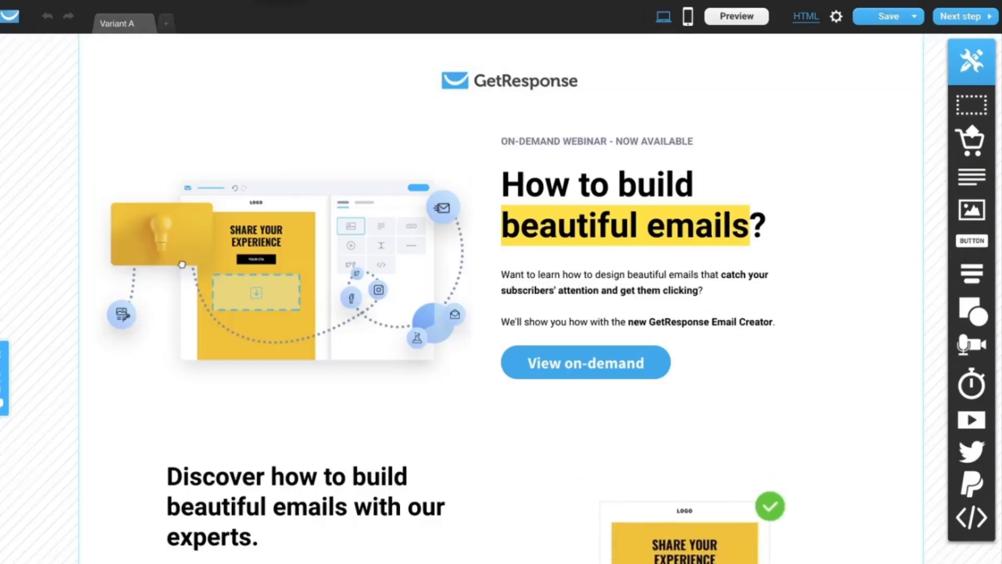
scroll(383, 107, down, 1)
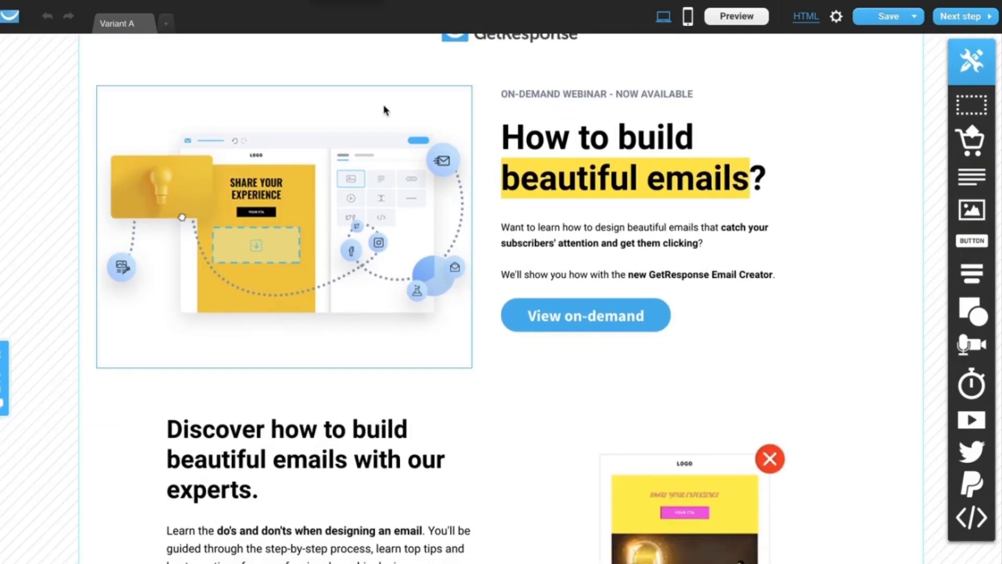
scroll(413, 200, down, 2)
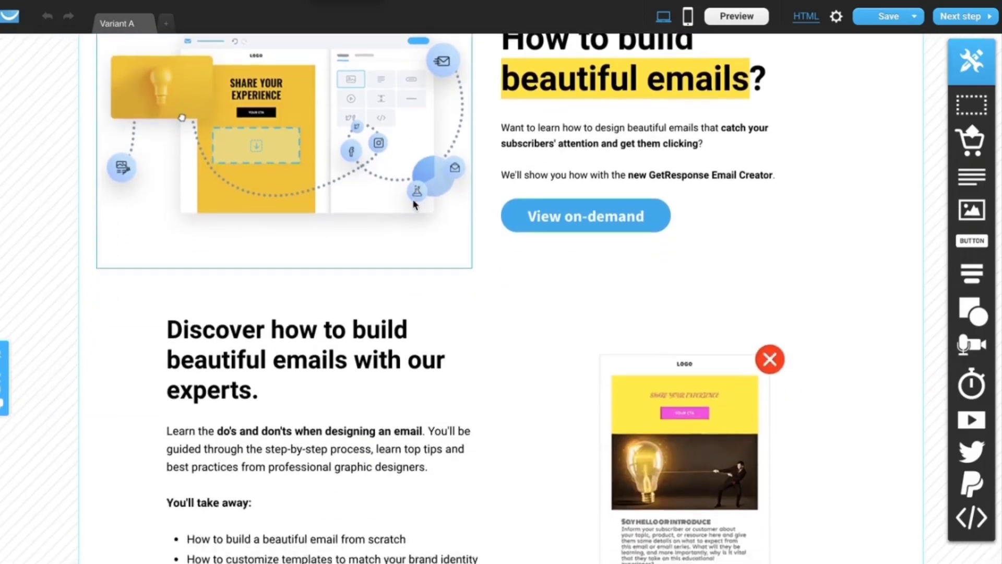
scroll(414, 203, down, 2)
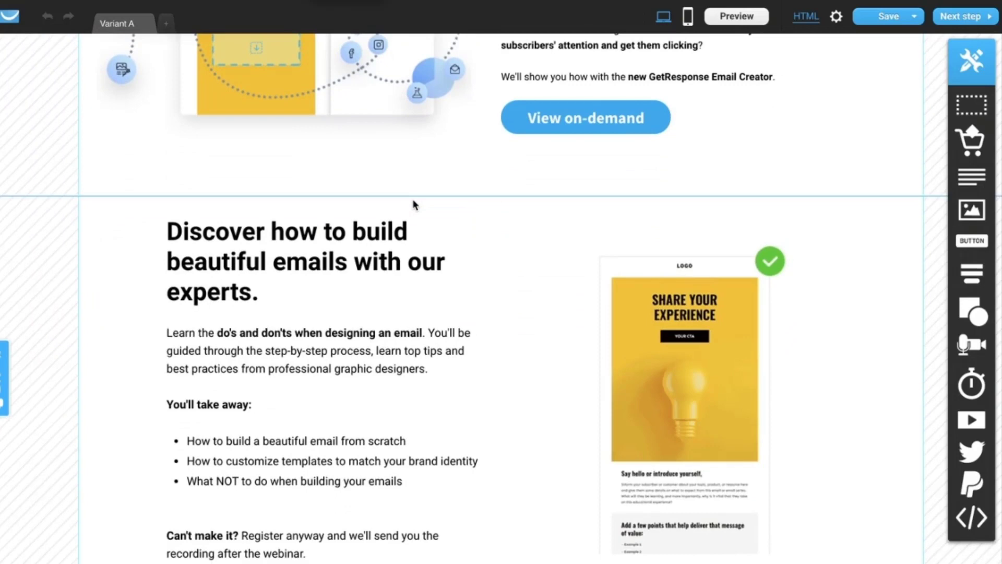
scroll(413, 204, down, 3)
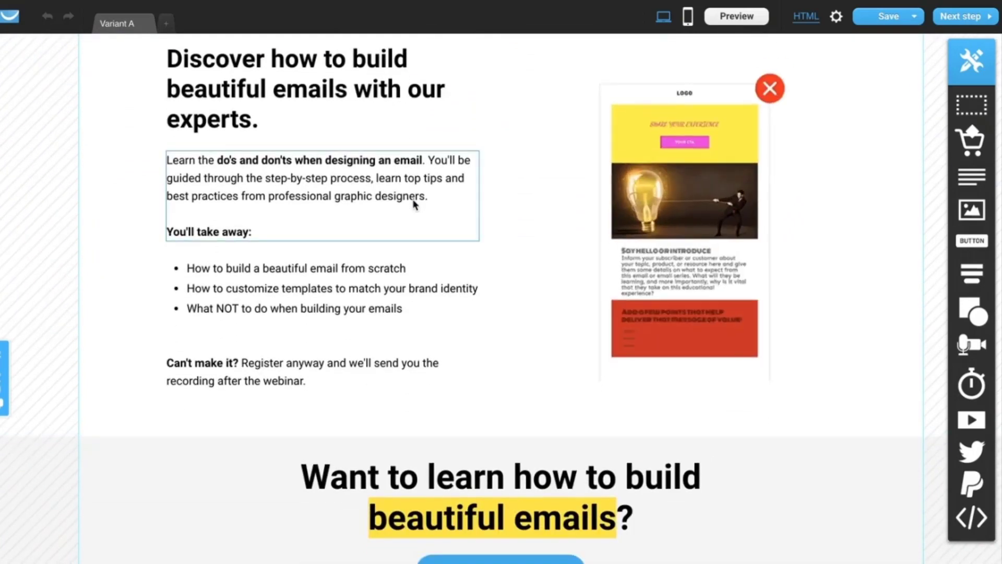
scroll(415, 204, down, 1)
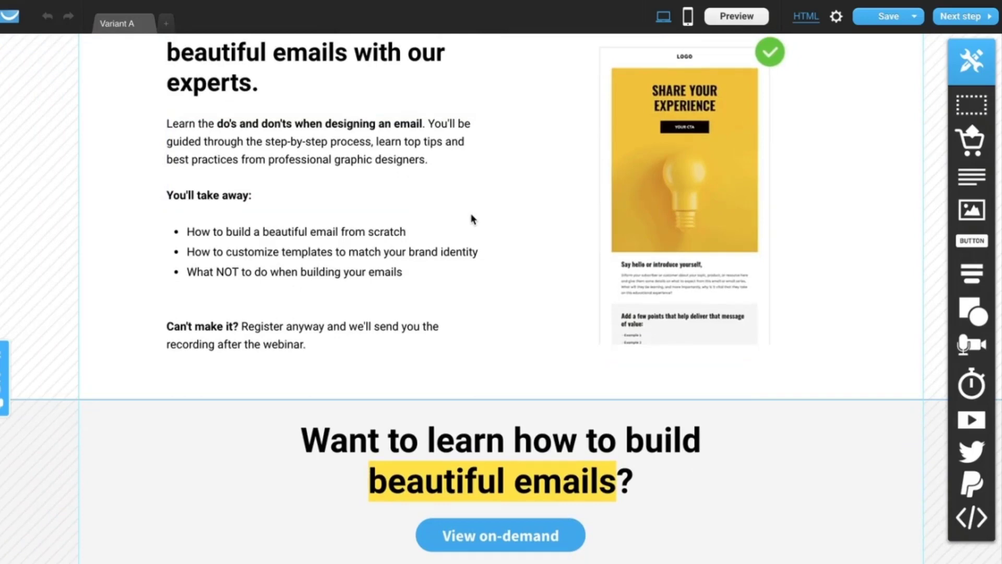
scroll(472, 224, down, 3)
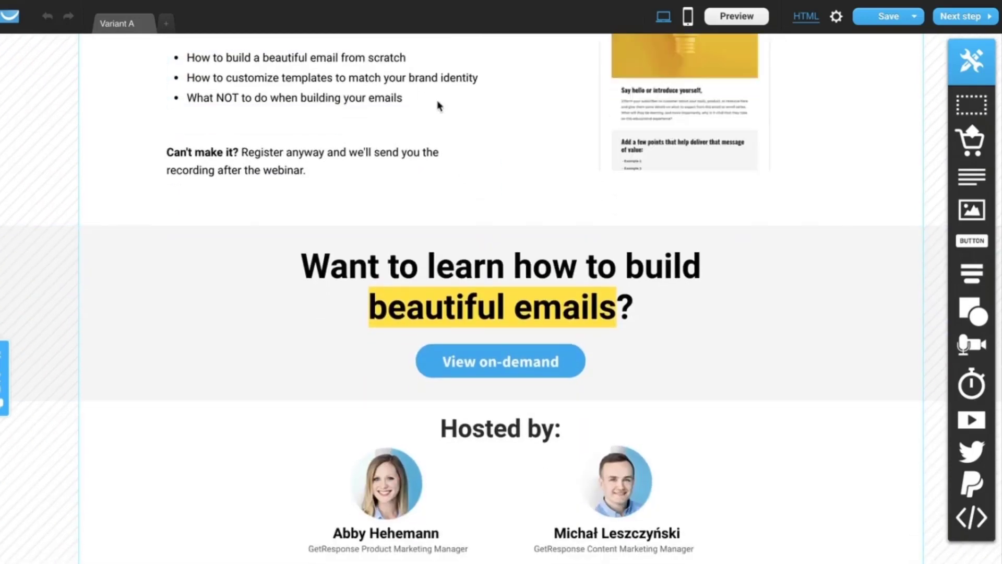
scroll(481, 178, down, 1)
scroll(481, 174, up, 10)
scroll(415, 138, up, 2)
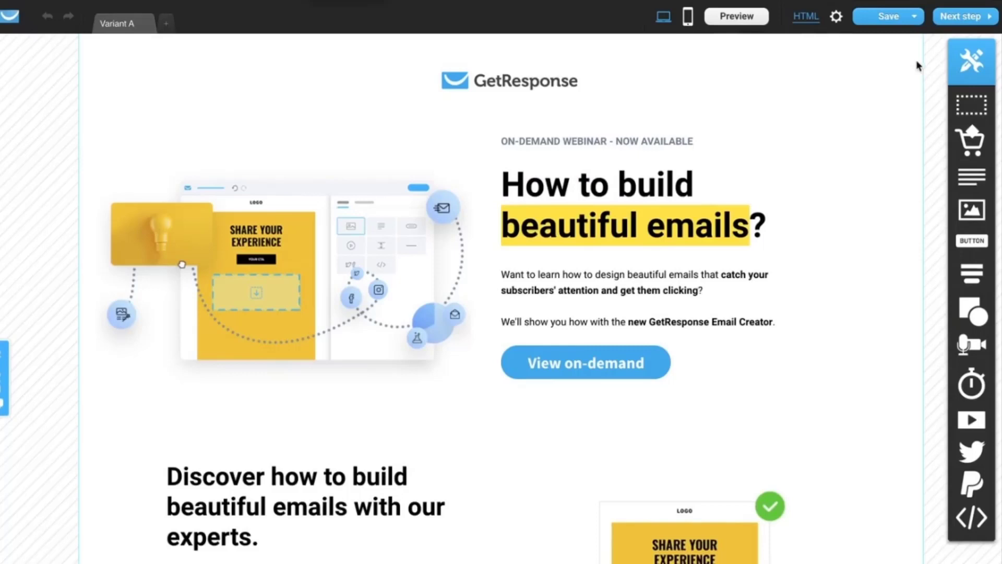
Move the element palette left and add a popup form to the landing page.
drag(965, 58, 843, 58)
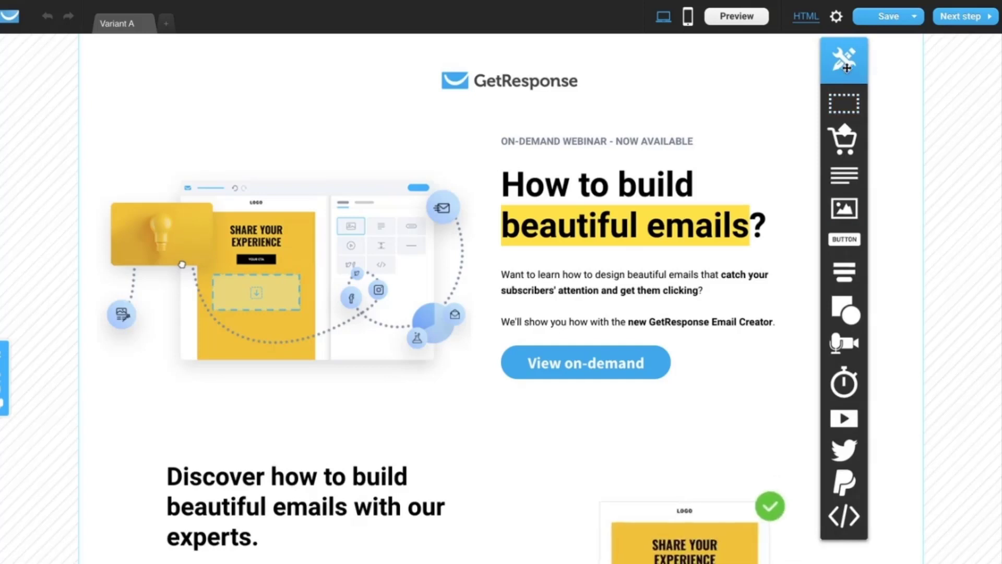
mouse_move(848, 278)
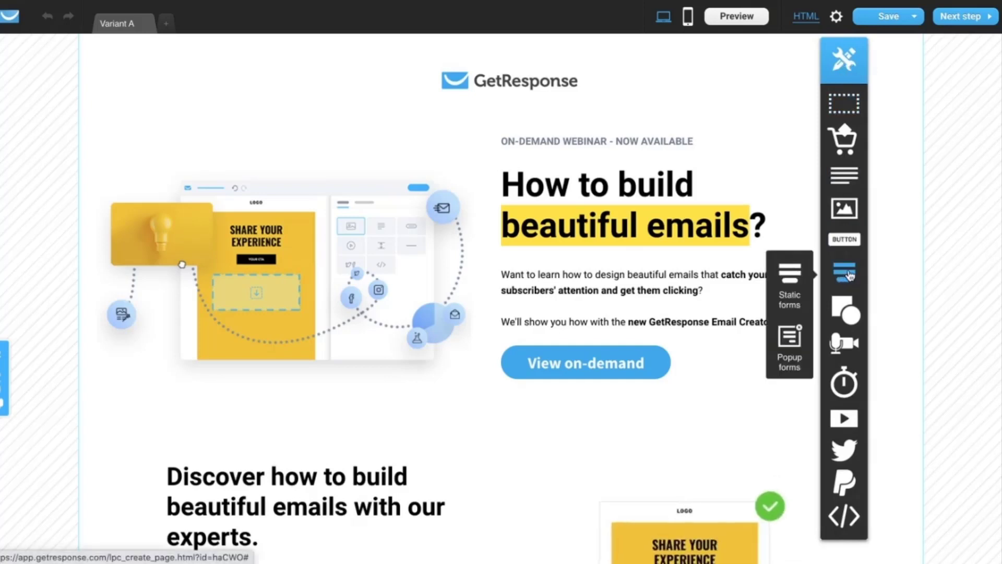
click(790, 344)
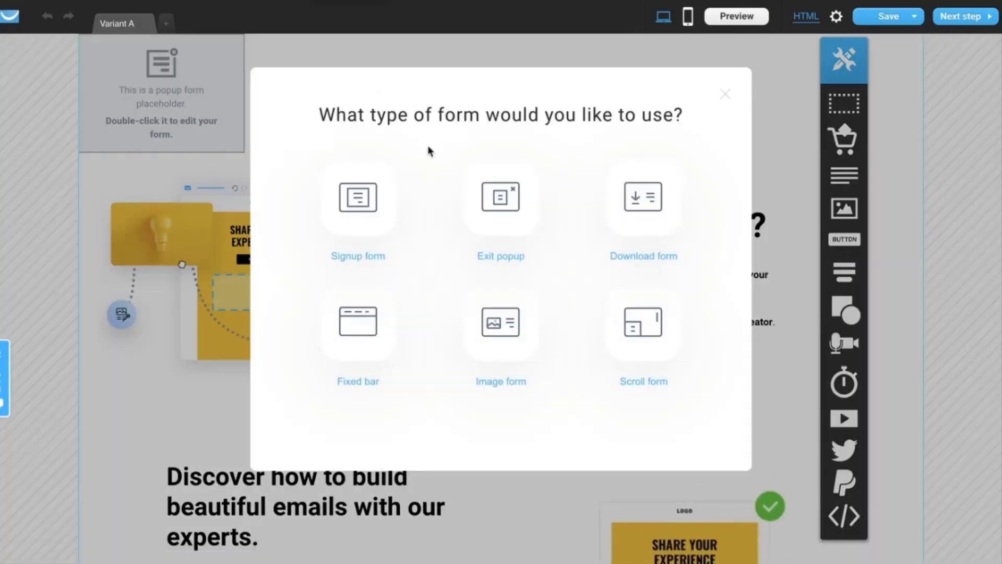
Choose Exit popup and set the 'Leaving so fast?' heading font to Roboto.
click(499, 199)
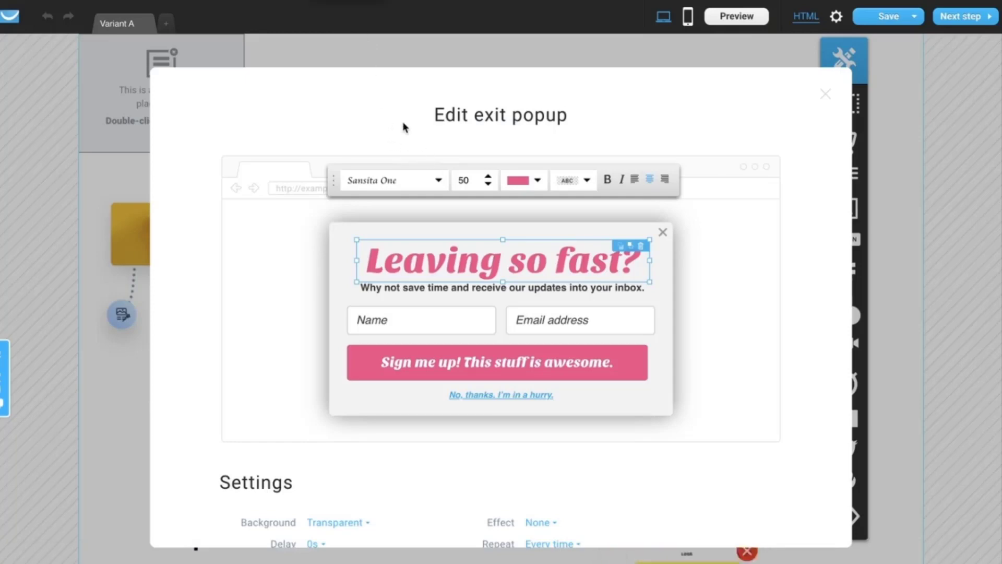
click(438, 181)
scroll(394, 264, down, 10)
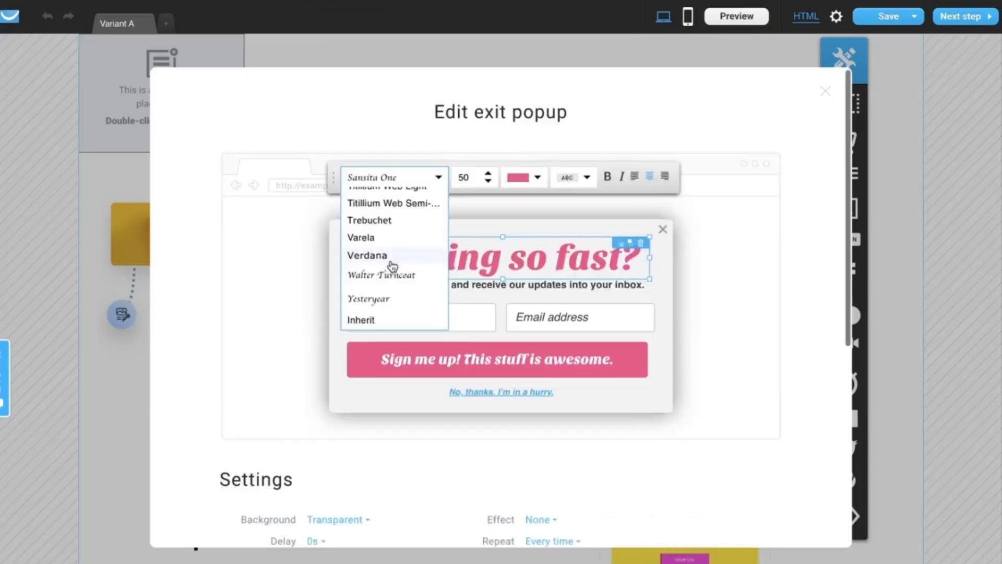
scroll(392, 266, up, 2)
scroll(392, 266, up, 8)
scroll(391, 264, down, 1)
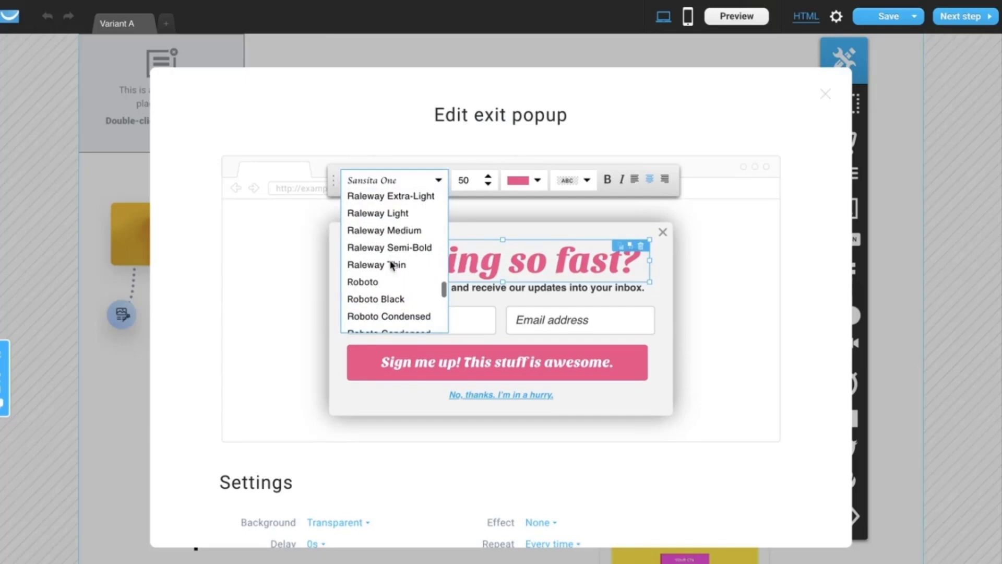
click(380, 281)
Reduce the heading to size 43 and colour it black.
click(488, 184)
click(488, 184)
click(488, 184)
click(488, 185)
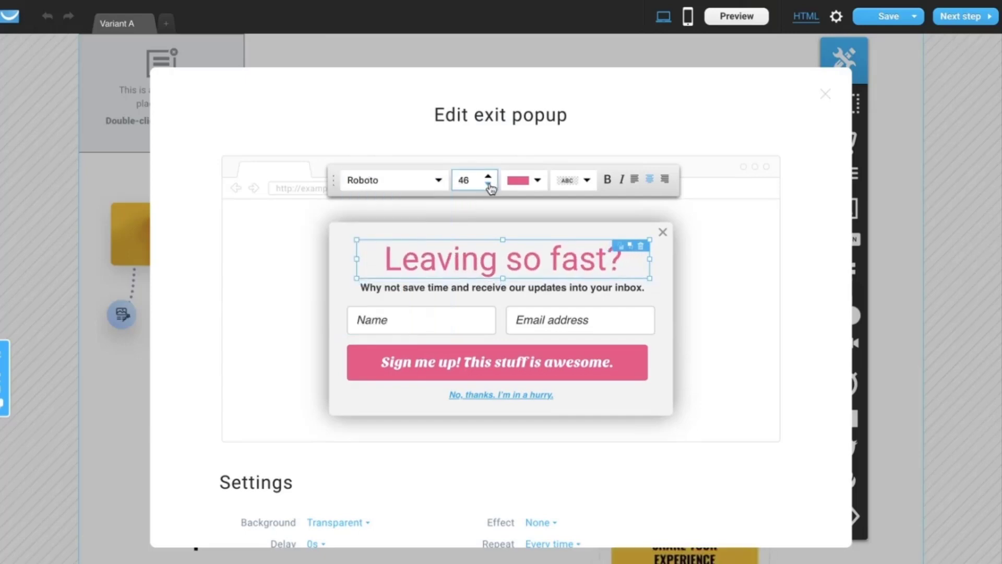
click(488, 184)
click(488, 184)
click(488, 185)
click(537, 182)
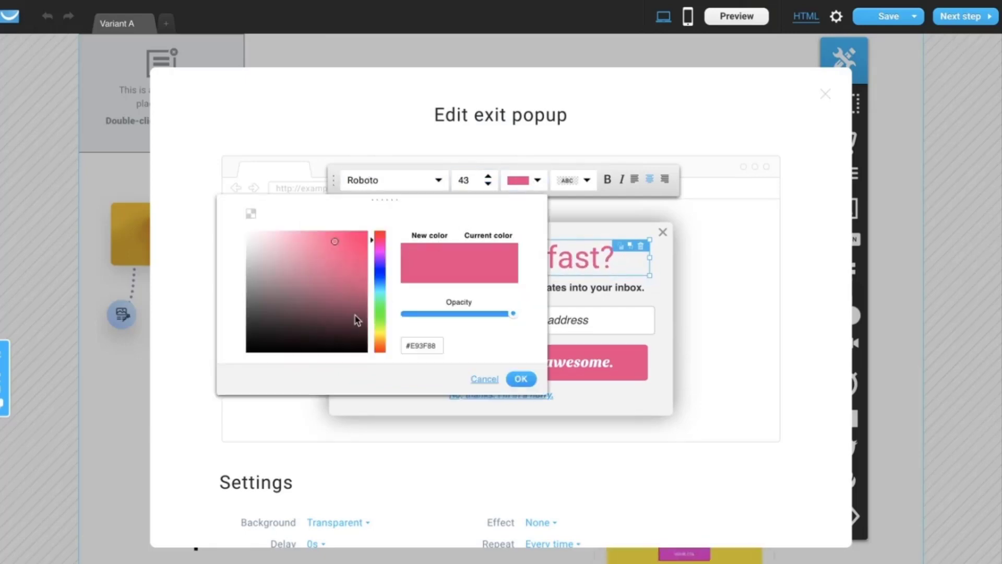
click(256, 345)
click(521, 378)
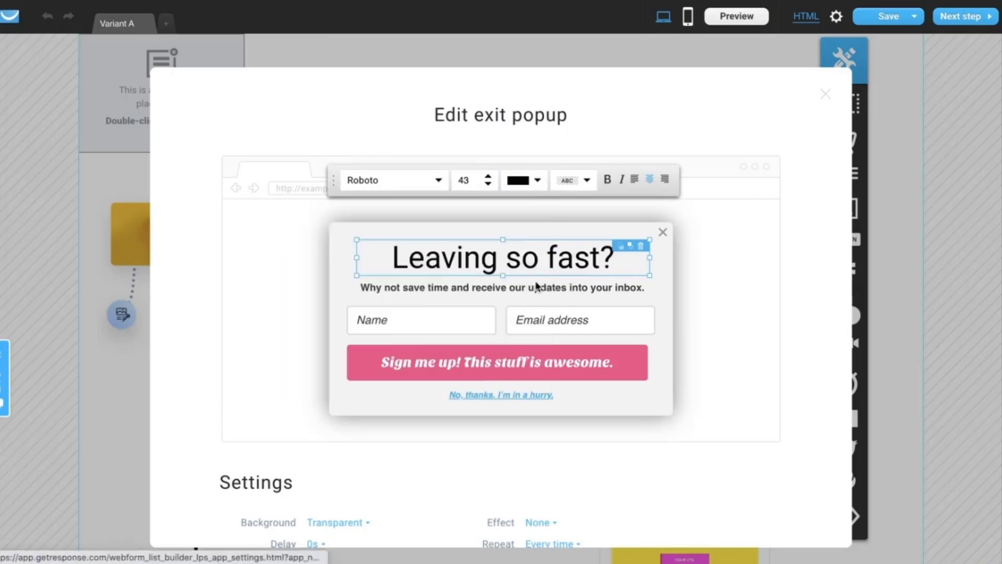
Bold the 'Leaving so fast?' headline and give it a #FFEA00 yellow highlight at full opacity.
triple_click(534, 265)
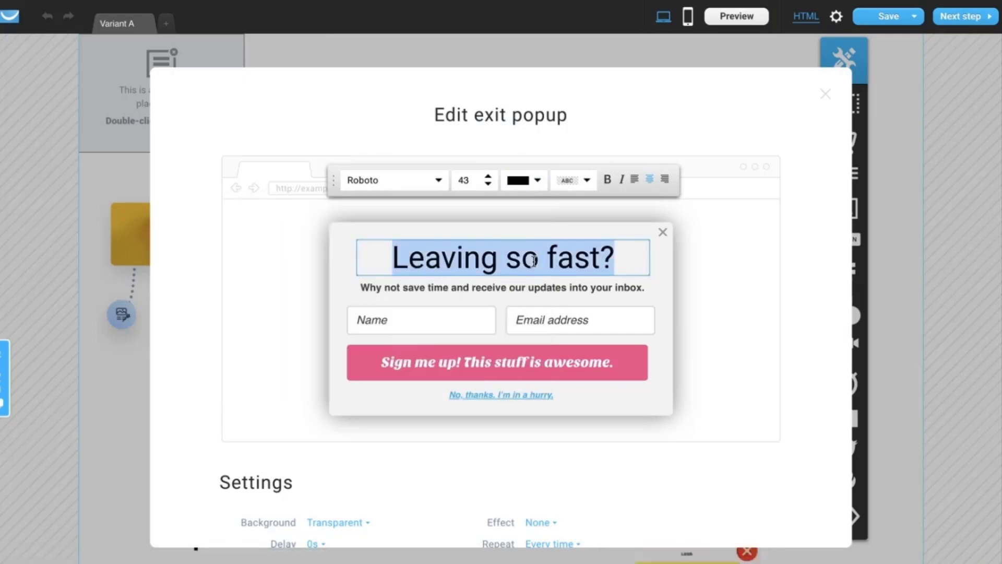
click(607, 180)
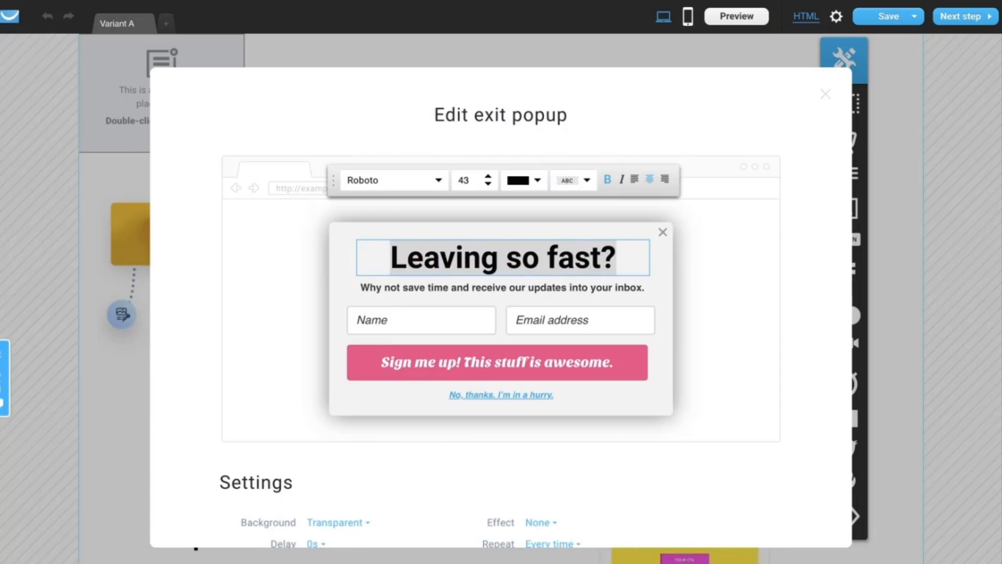
click(587, 180)
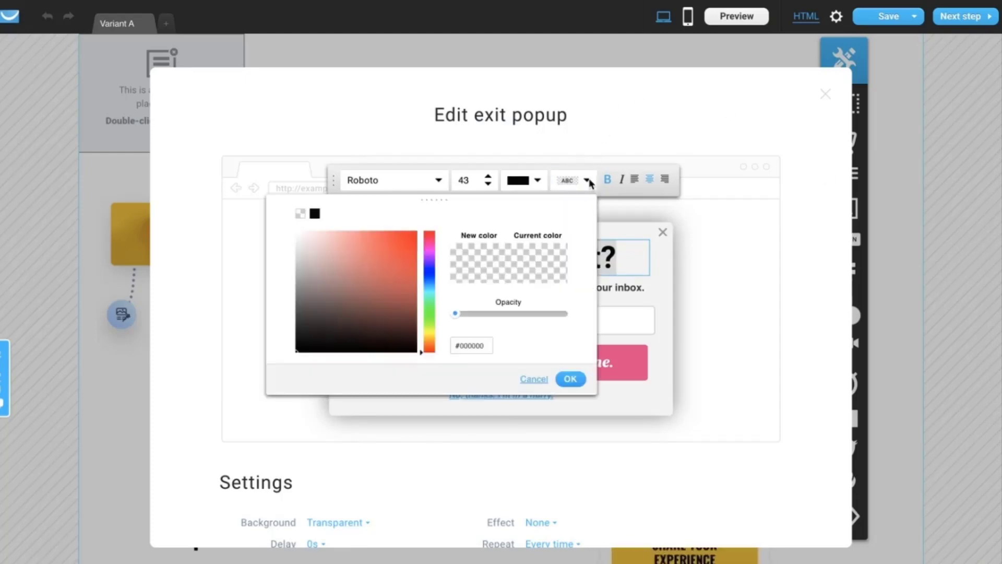
triple_click(471, 345)
text(#FFEA00)
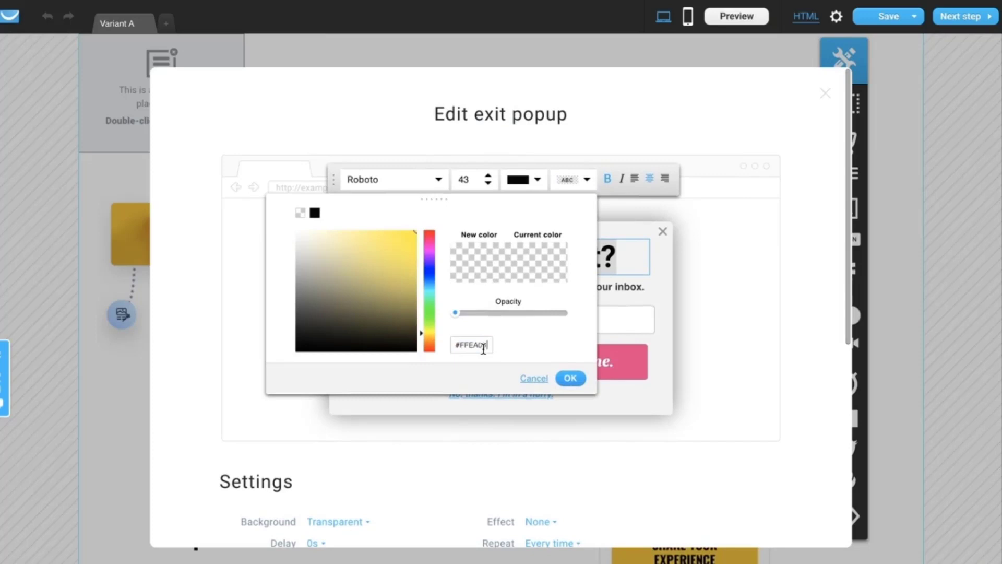
drag(455, 312, 576, 321)
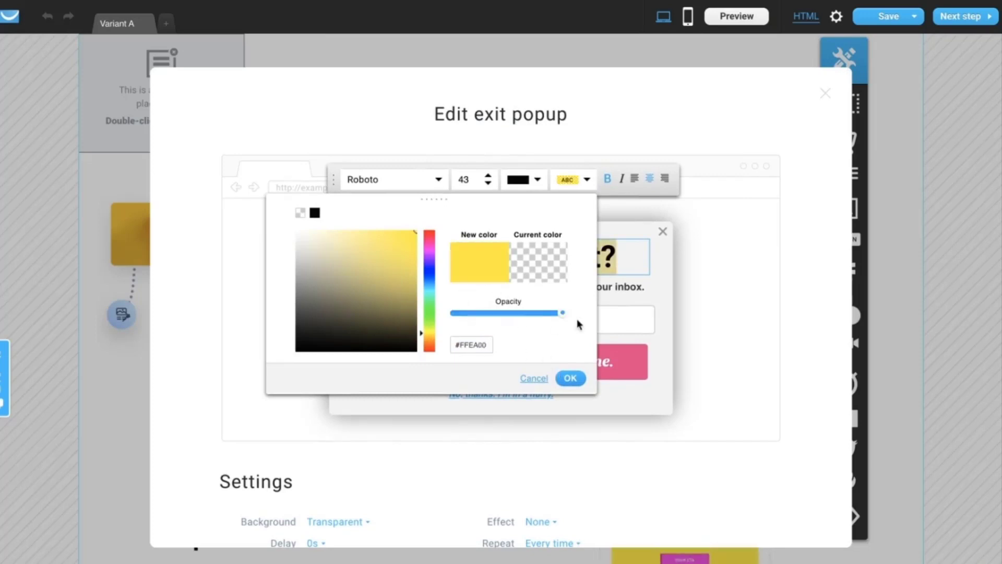
click(571, 379)
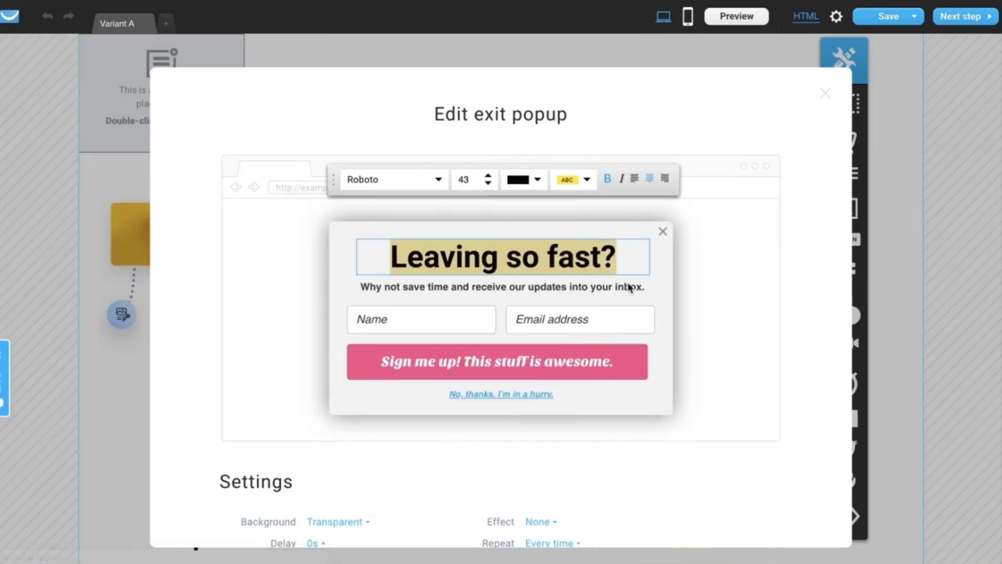
click(589, 249)
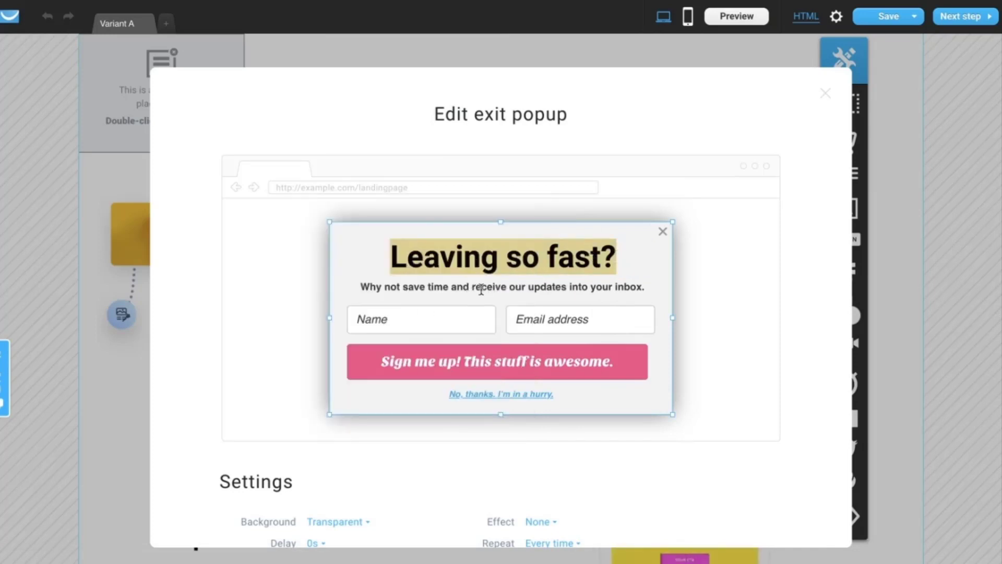
Set the signup button font to Roboto and its colour to a light blue hex value.
click(490, 377)
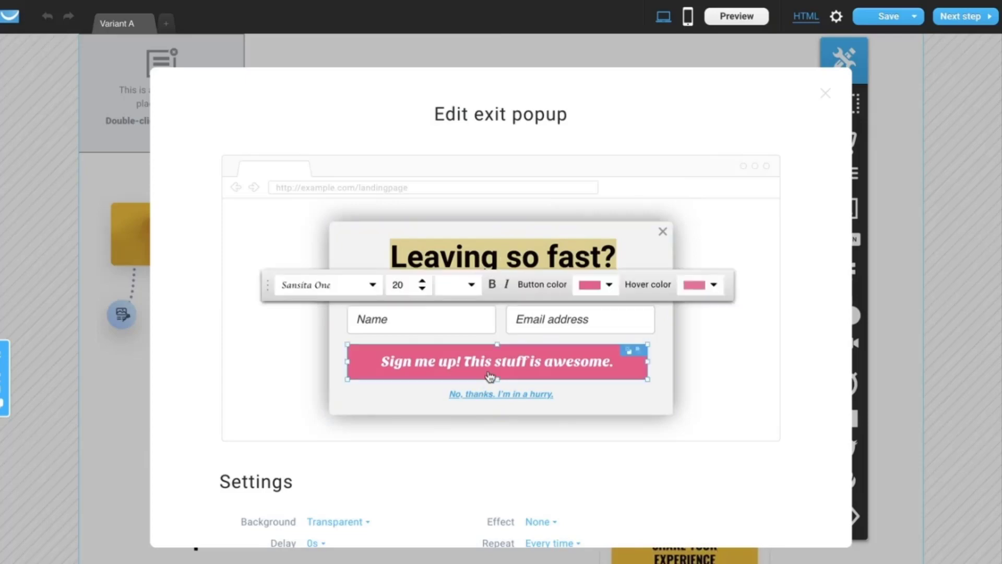
click(373, 285)
scroll(344, 362, down, 10)
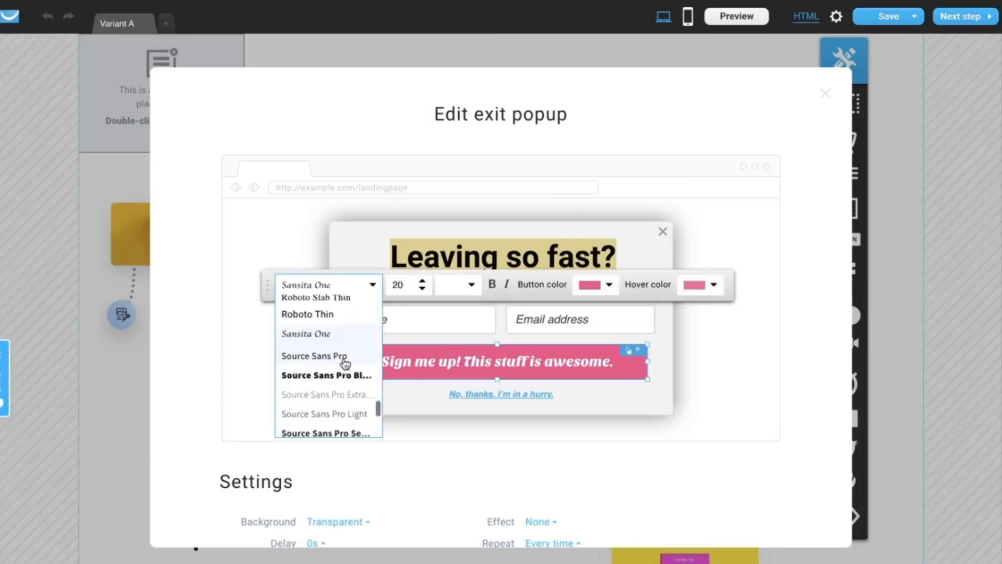
scroll(344, 362, up, 3)
click(342, 360)
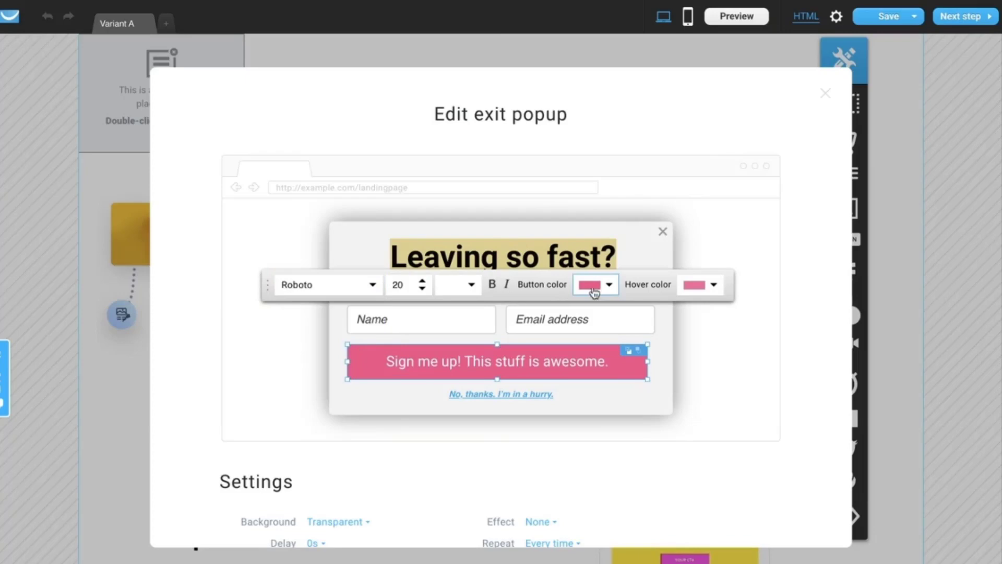
click(609, 285)
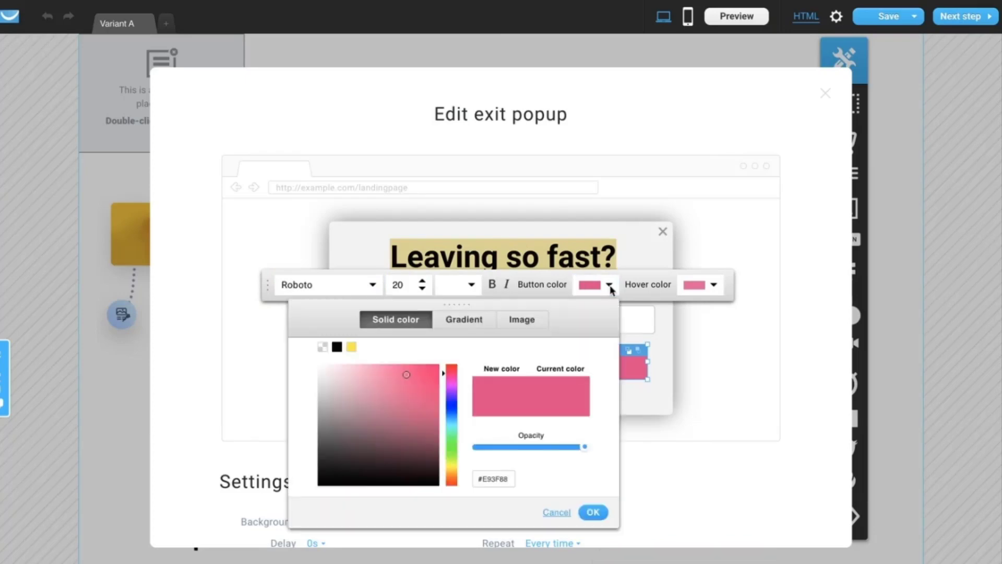
double_click(502, 477)
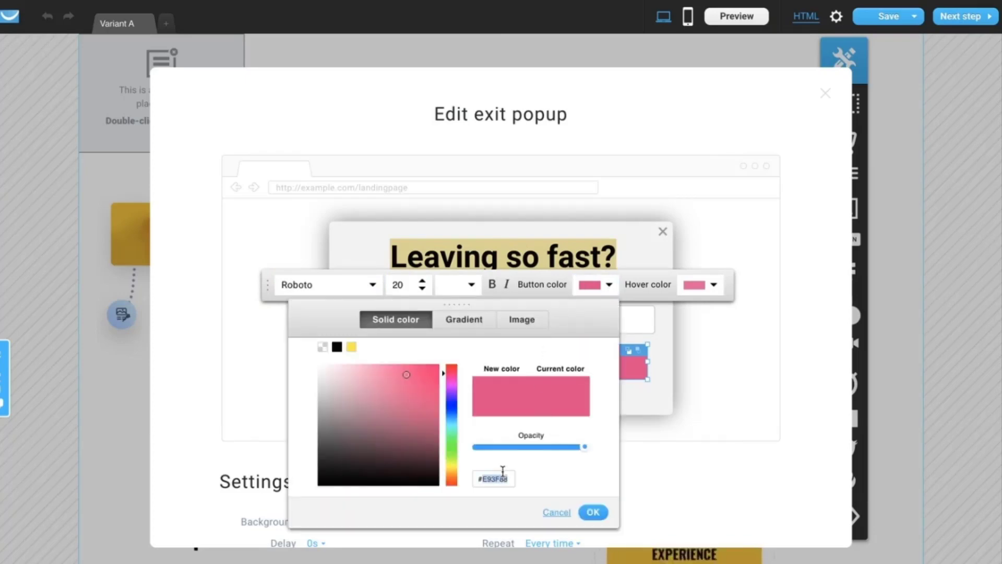
text(00bafc)
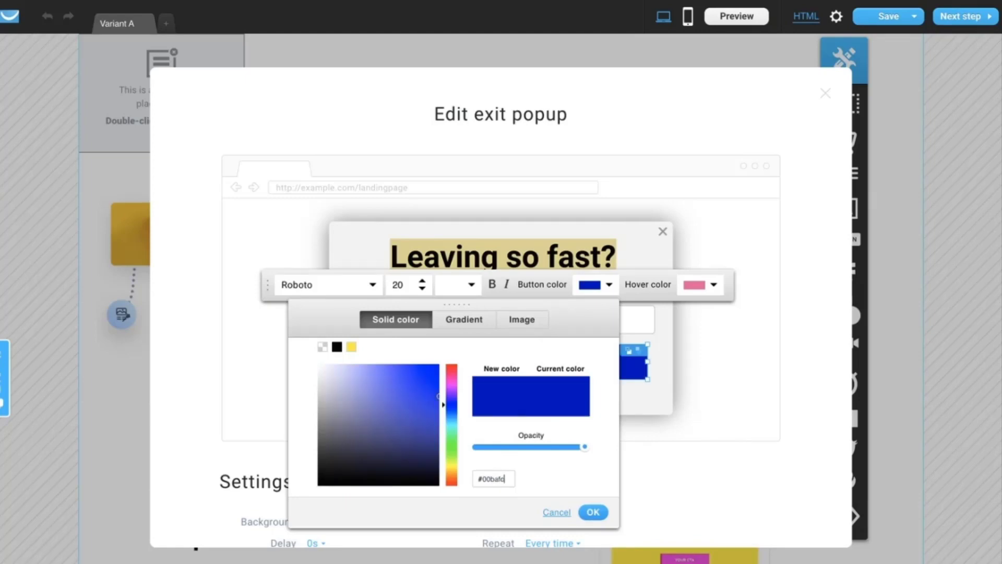
click(593, 512)
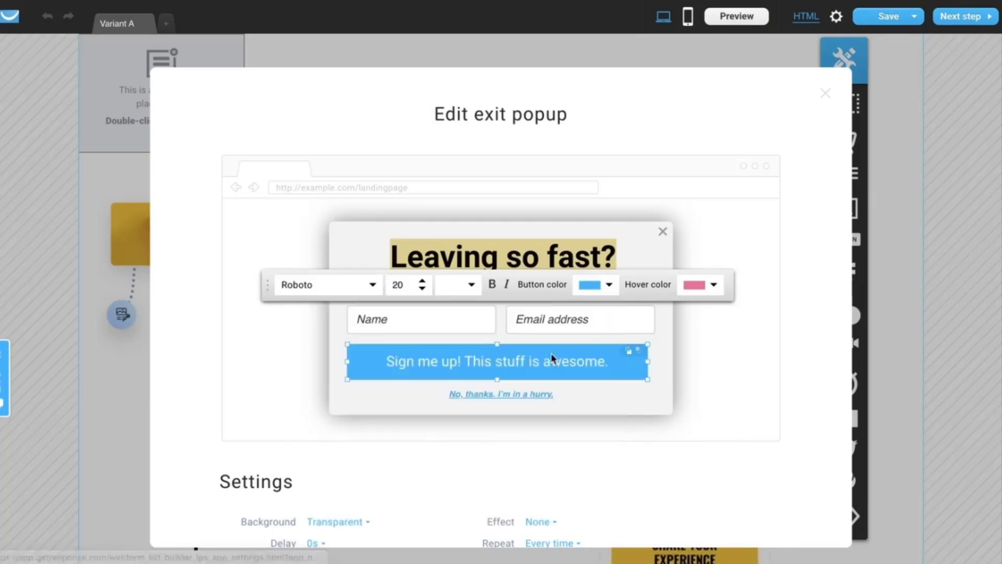
Trim the button label to 'Sign me up!' and turn off italics on the field placeholders.
click(493, 363)
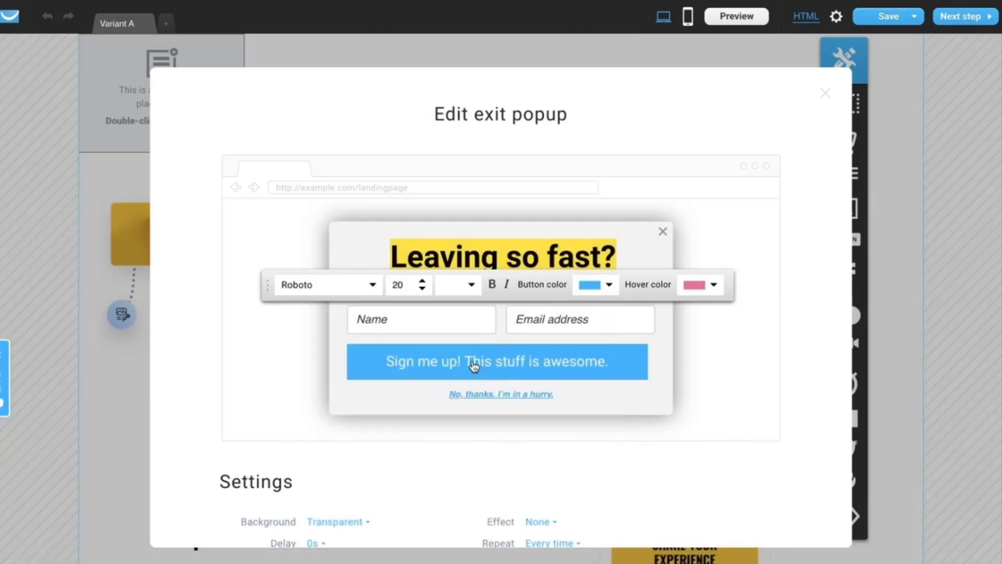
drag(471, 363, 615, 364)
key(BackSpace)
key(BackSpace)
key(BackSpace)
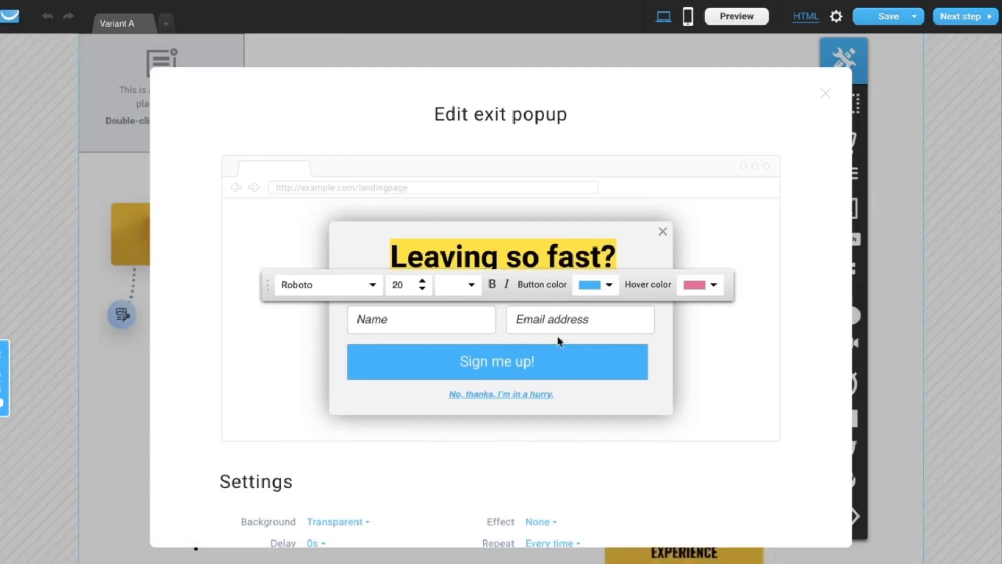
click(602, 400)
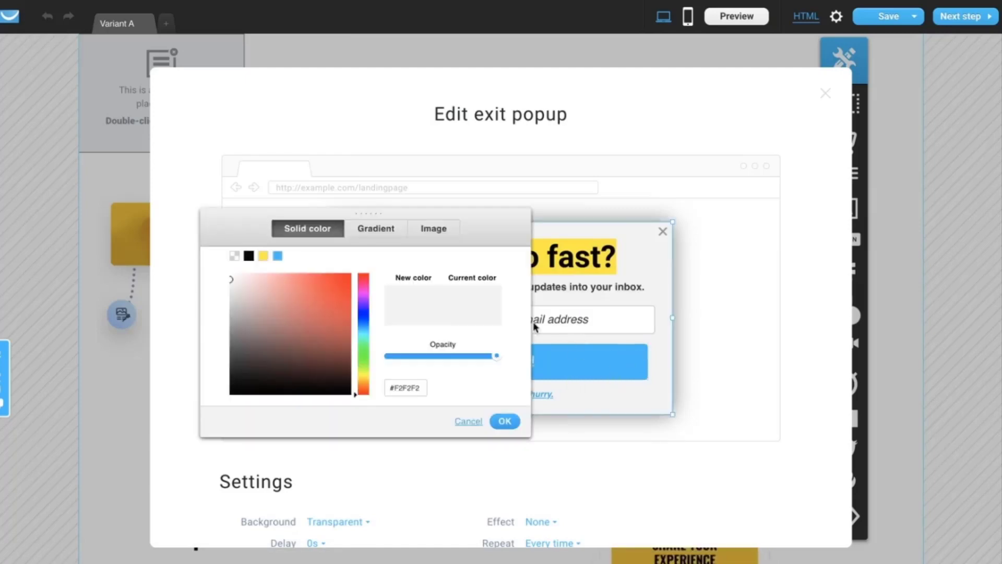
click(470, 420)
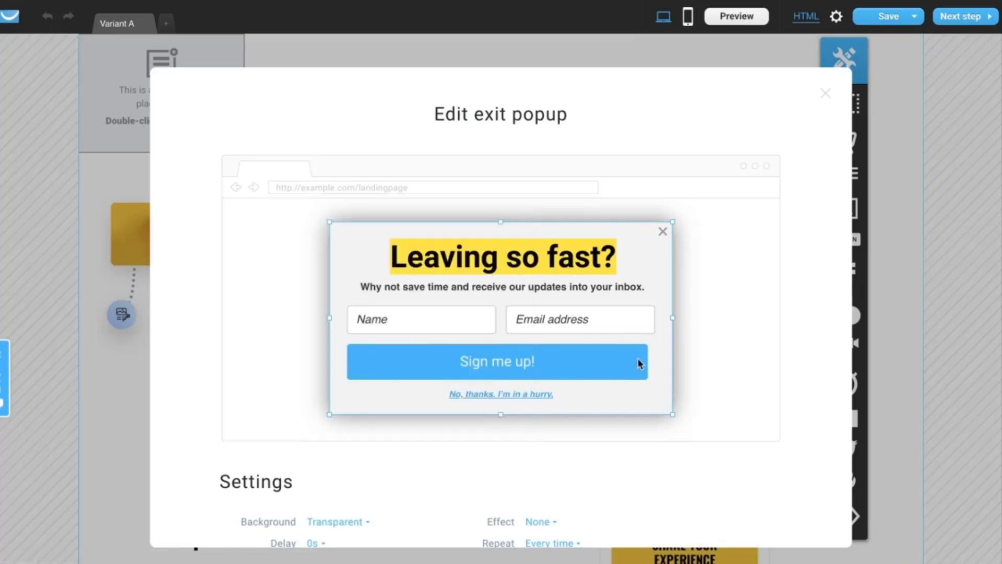
click(394, 321)
click(463, 247)
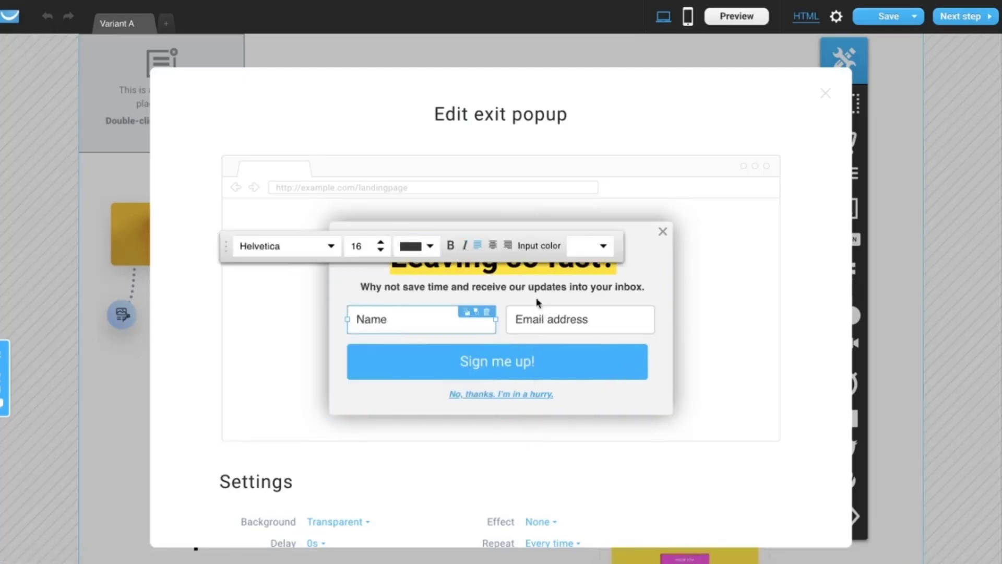
click(617, 394)
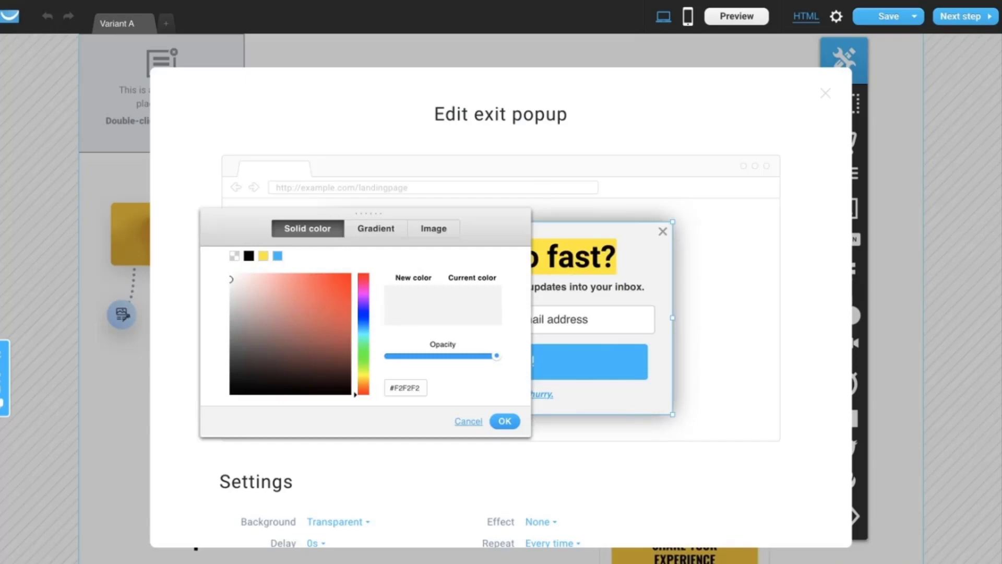
Set the popup Background to Light and Delay to 1s, keeping Effect None and Repeat Every time.
scroll(500, 303, down, 1)
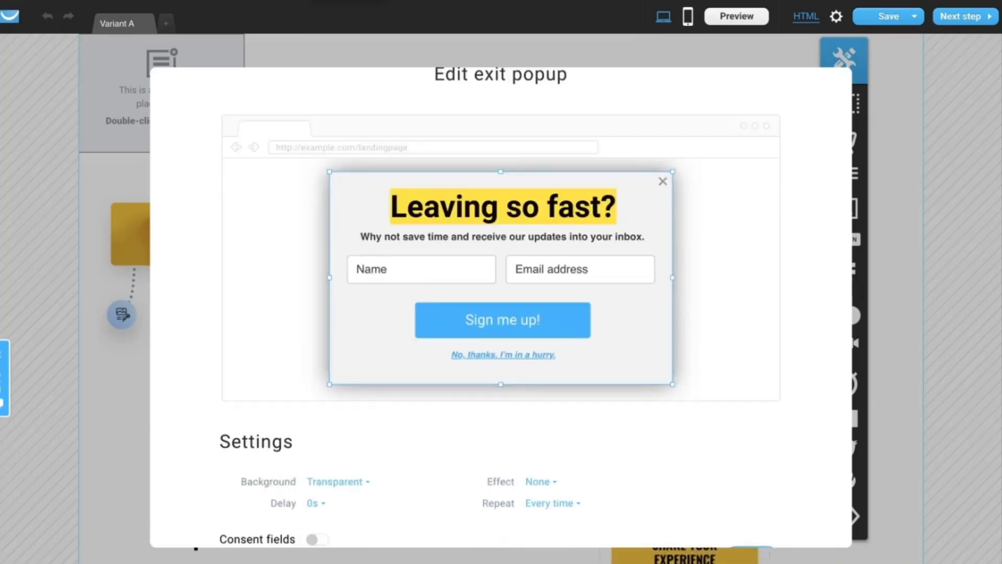
scroll(484, 212, down, 4)
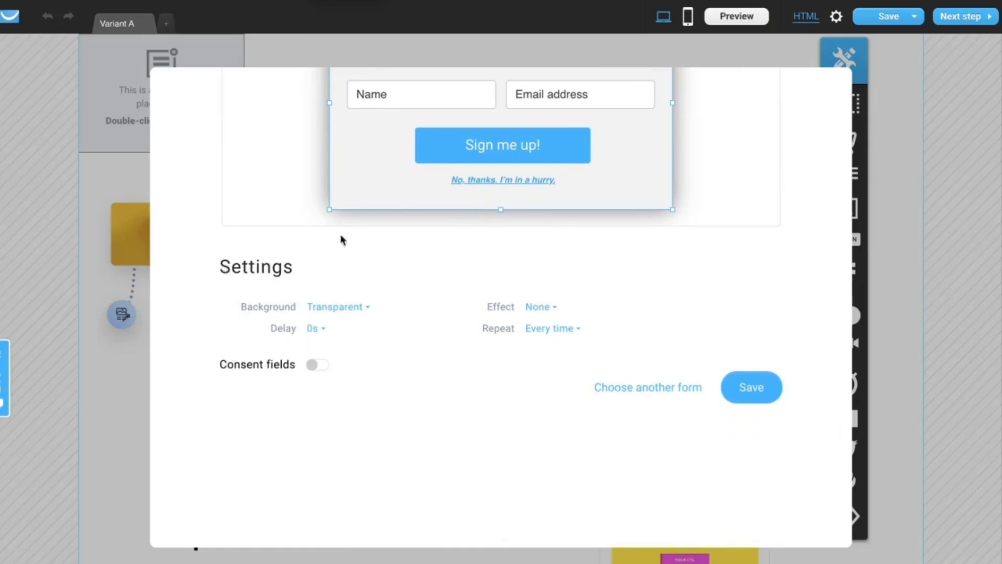
scroll(340, 237, down, 1)
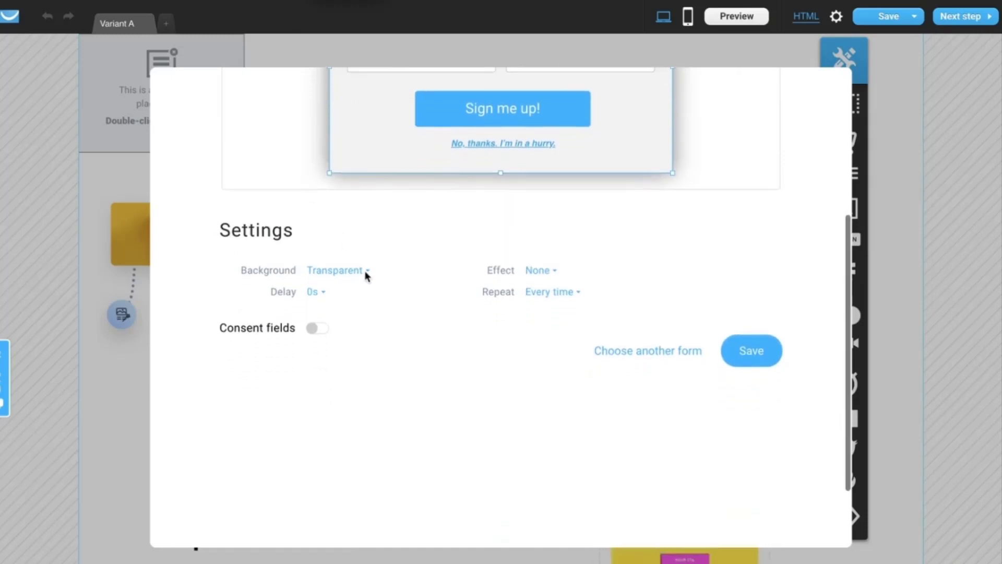
click(367, 271)
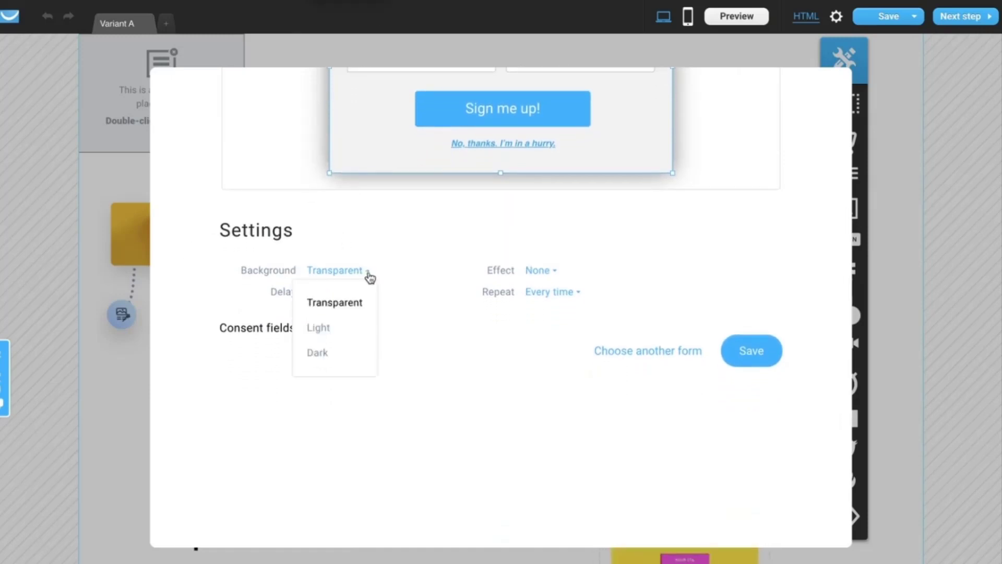
click(318, 327)
click(321, 296)
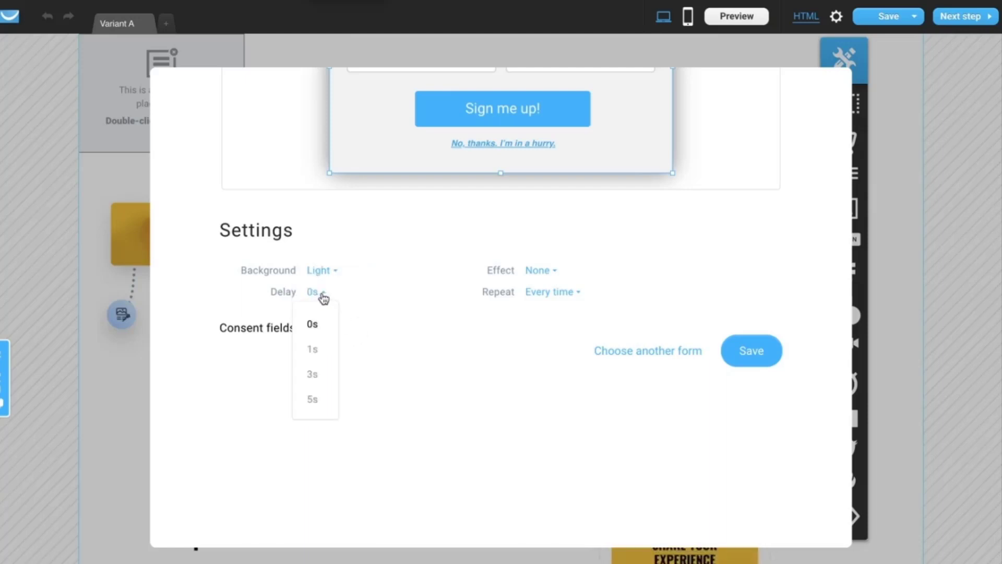
click(314, 350)
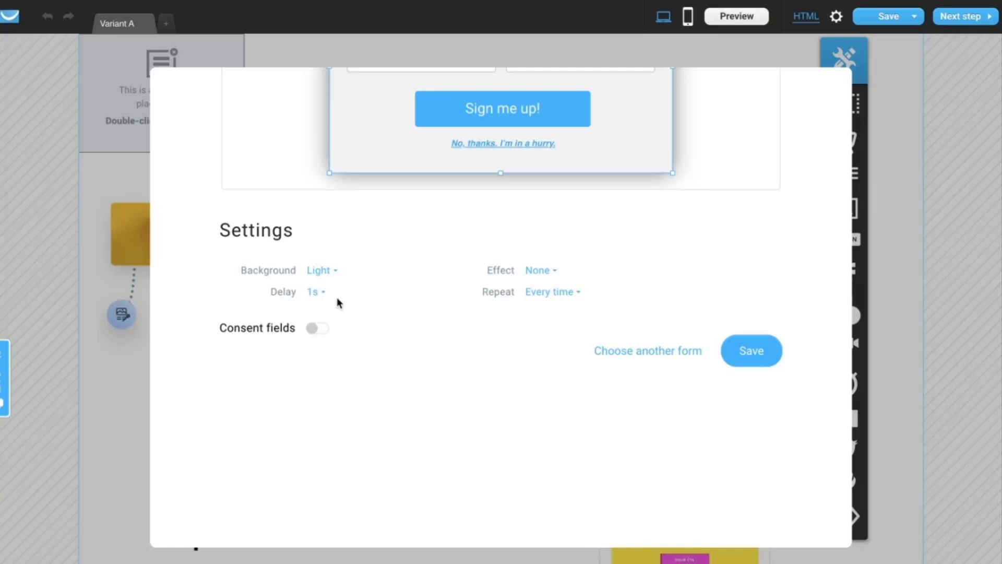
click(557, 270)
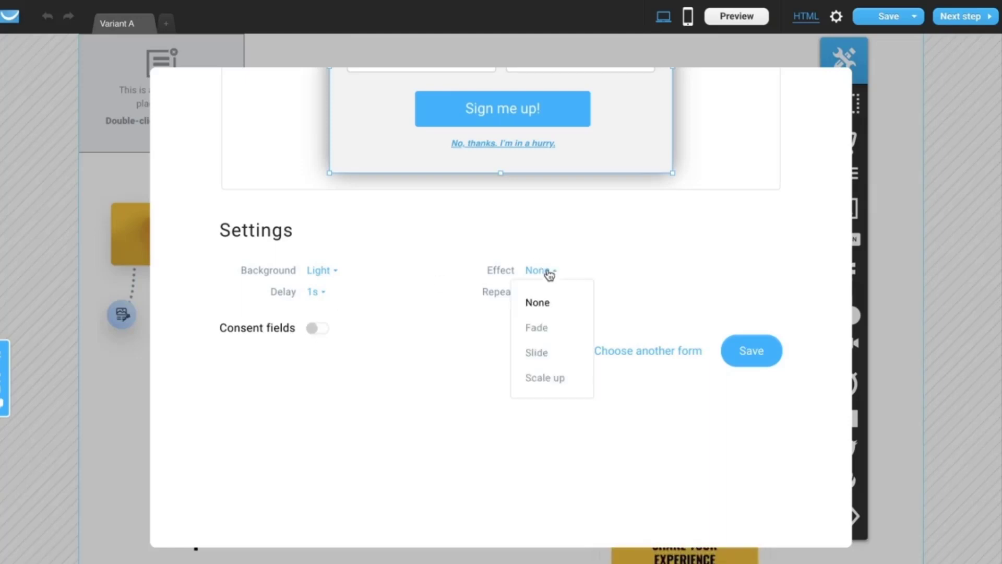
click(542, 303)
click(577, 294)
click(450, 317)
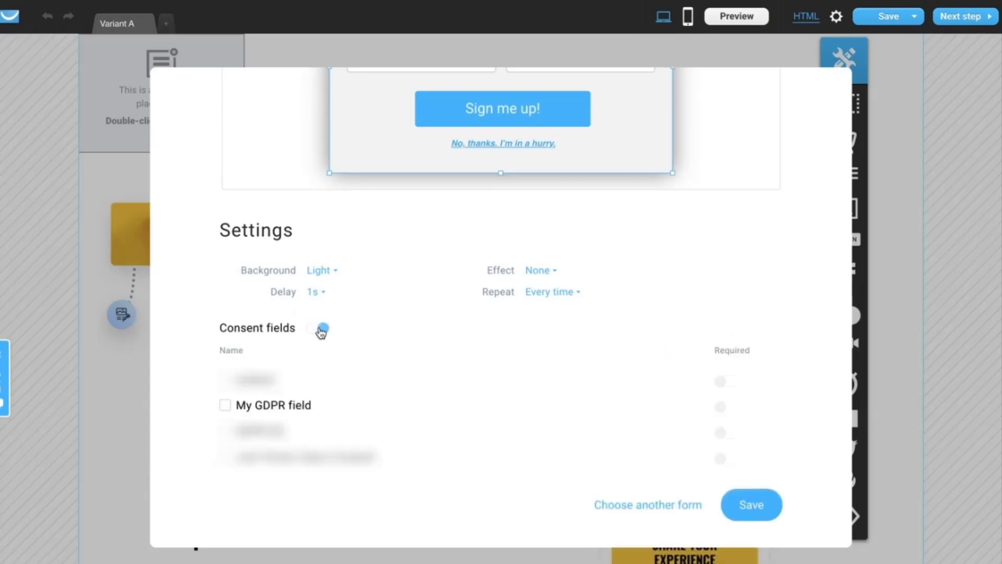
Tick My GDPR field in the consent fields list to add the terms-and-conditions checkbox.
scroll(352, 350, down, 1)
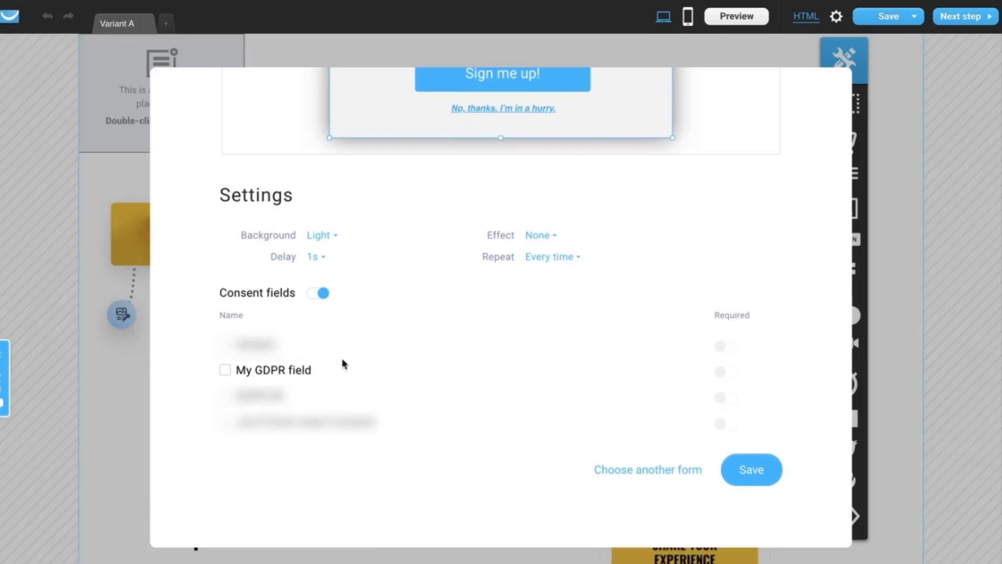
click(225, 373)
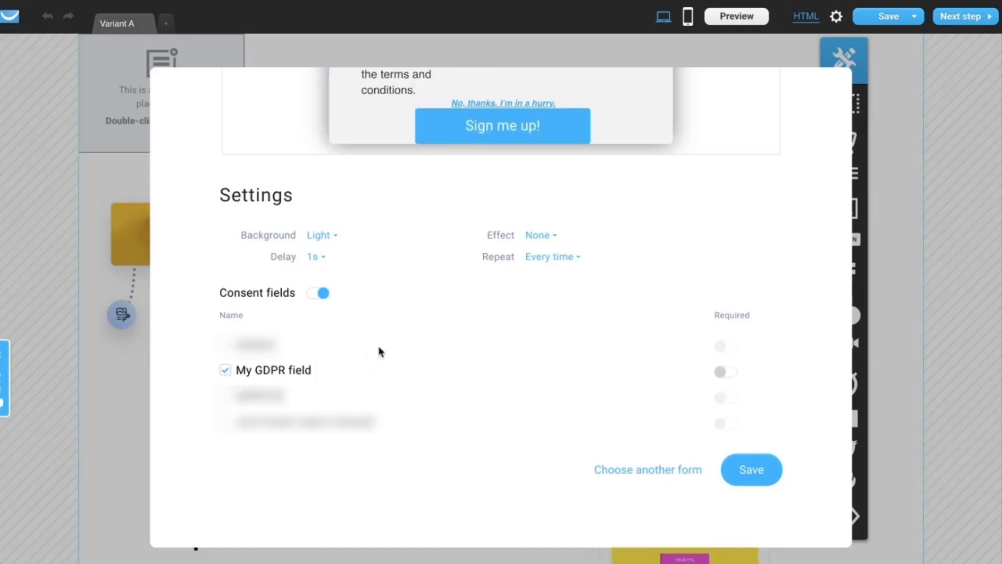
scroll(391, 344, up, 2)
scroll(390, 344, up, 4)
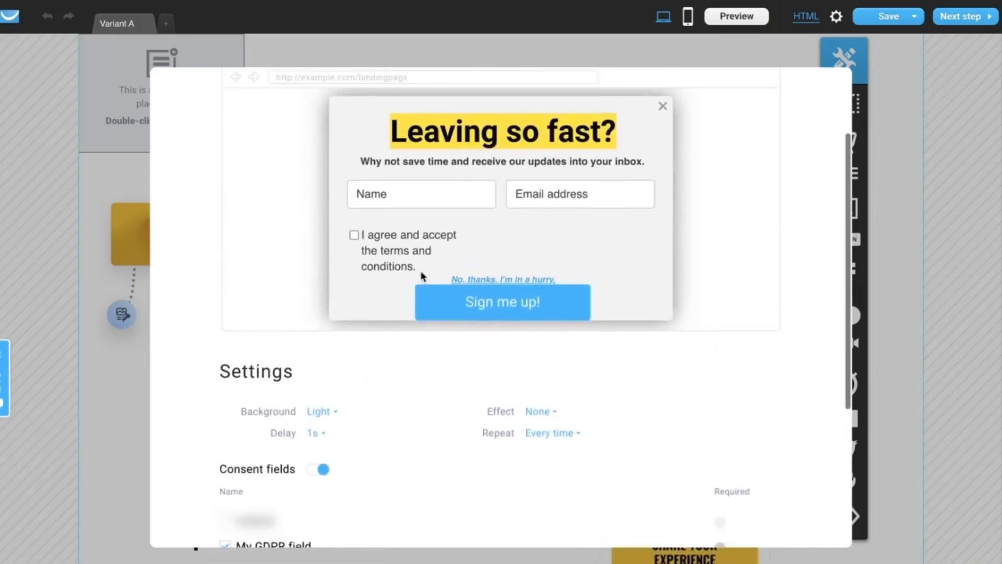
Stretch the 'I agree and accept' consent text onto one line and shift the 'No, thanks' link and button upward.
click(403, 253)
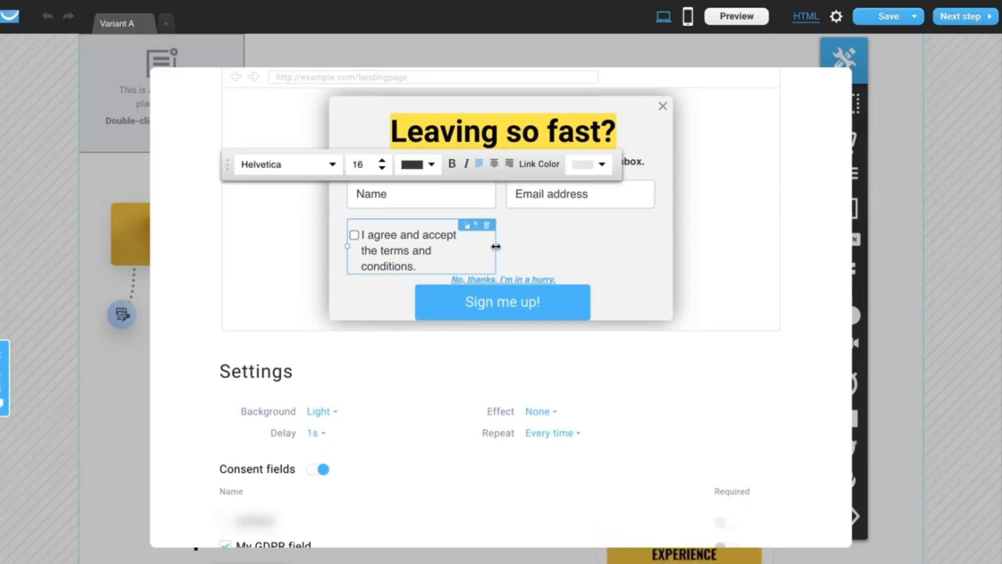
drag(496, 245, 662, 247)
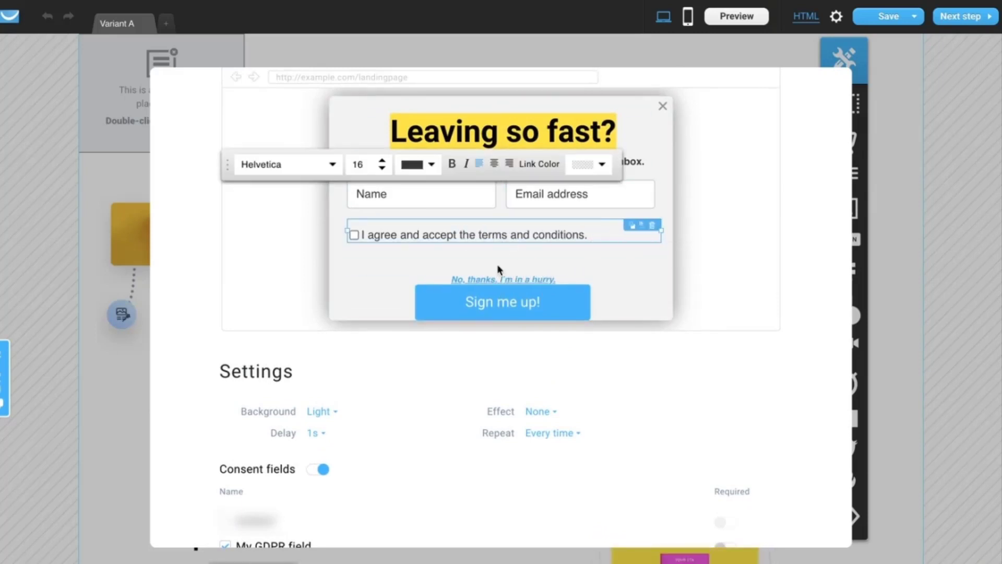
drag(498, 283, 499, 267)
drag(450, 300, 453, 295)
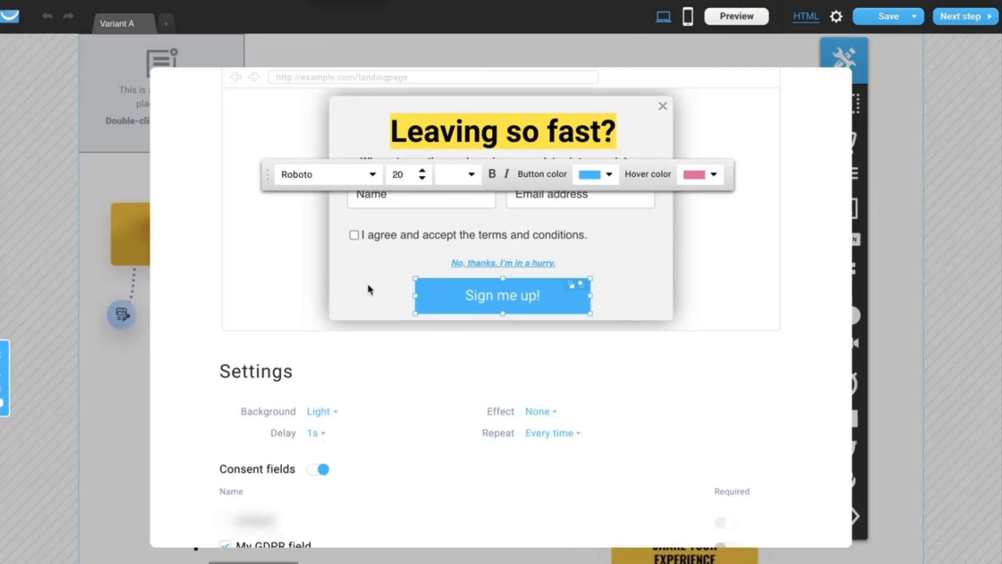
Switch on the Required toggle for My GDPR field in the consent fields list.
scroll(364, 297, down, 5)
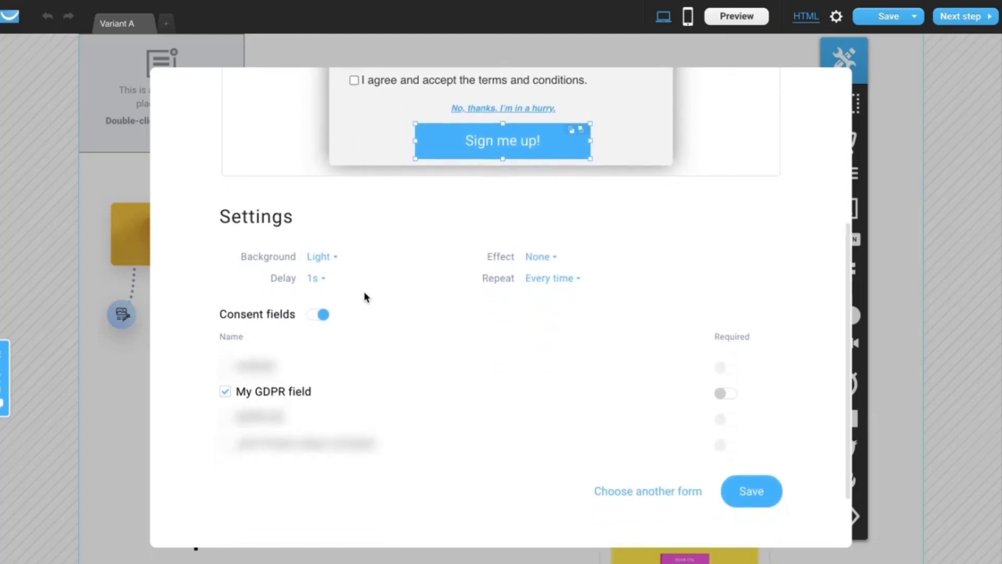
scroll(365, 296, down, 1)
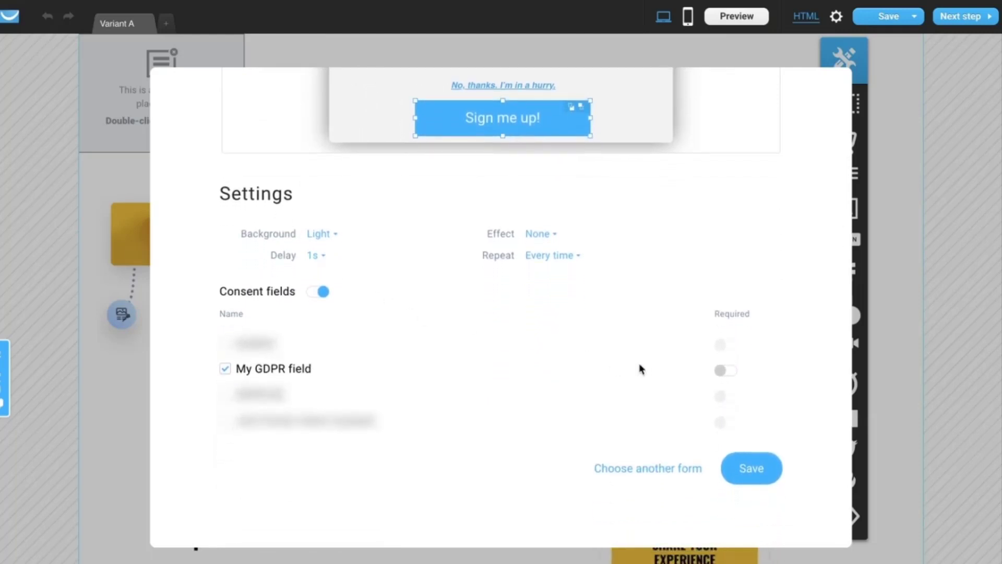
scroll(640, 365, down, 1)
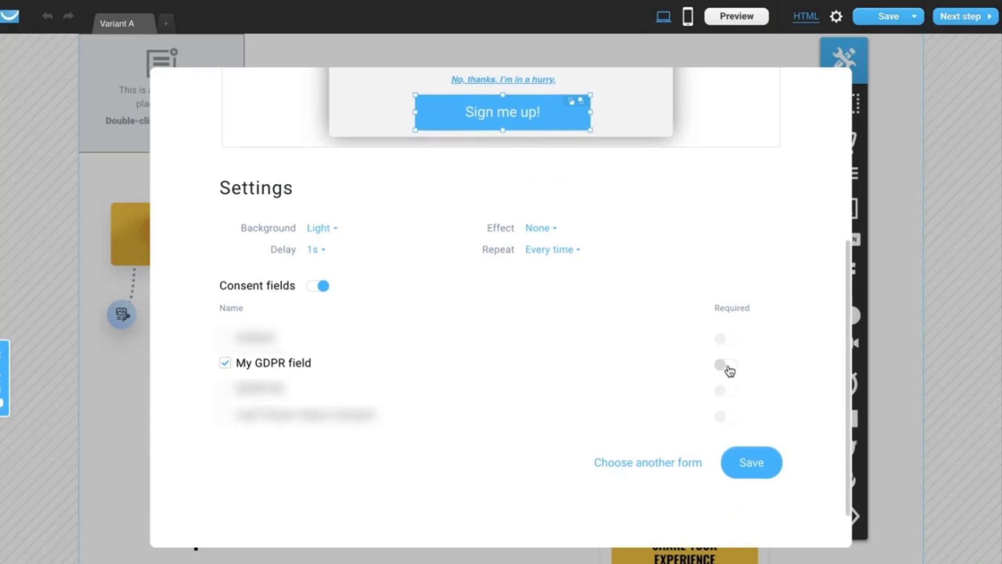
scroll(731, 371, down, 1)
click(730, 370)
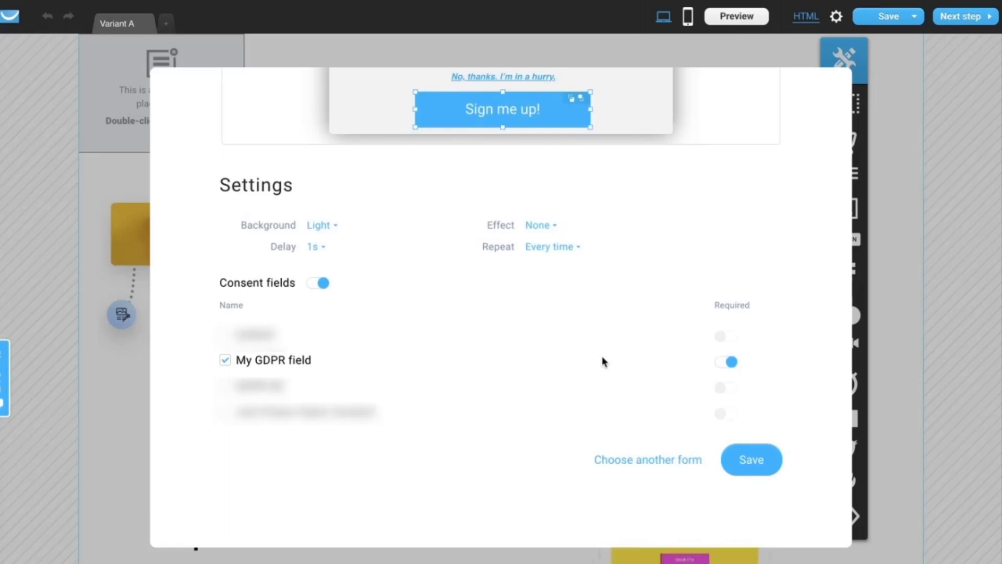
scroll(519, 236, down, 1)
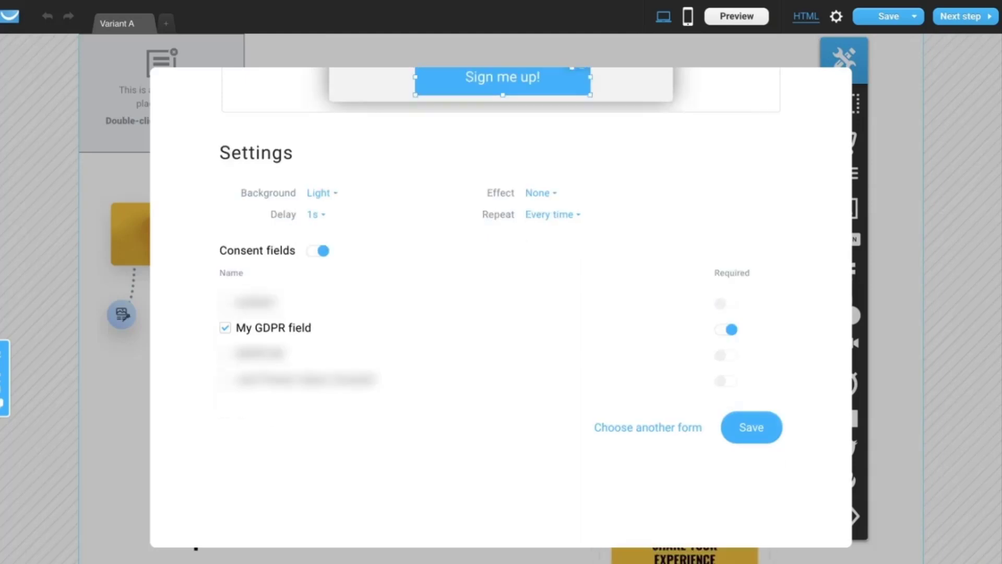
scroll(644, 273, down, 1)
scroll(622, 272, up, 5)
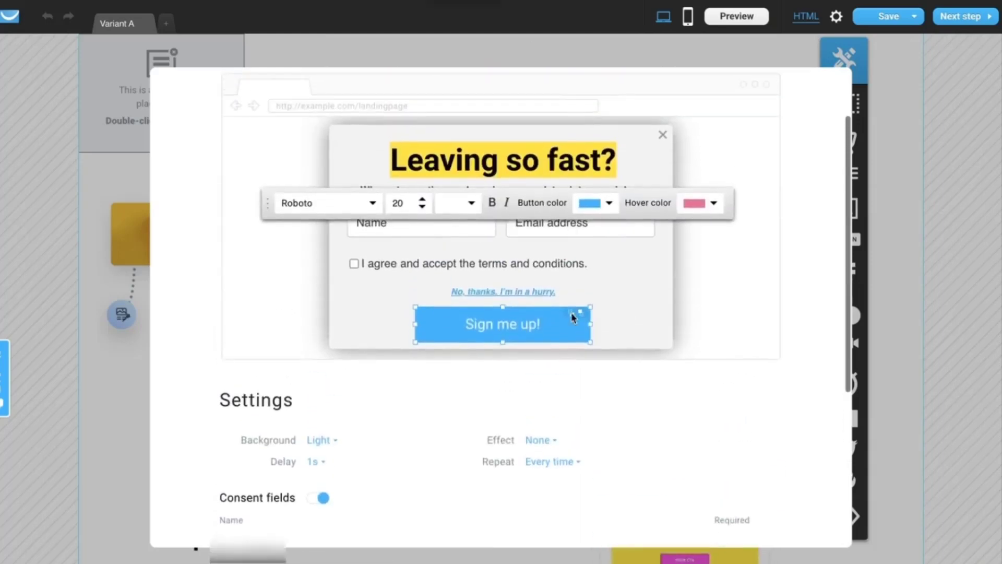
scroll(573, 313, down, 5)
Save the exit popup form settings, placing the configured popup on the webinar landing page.
click(751, 413)
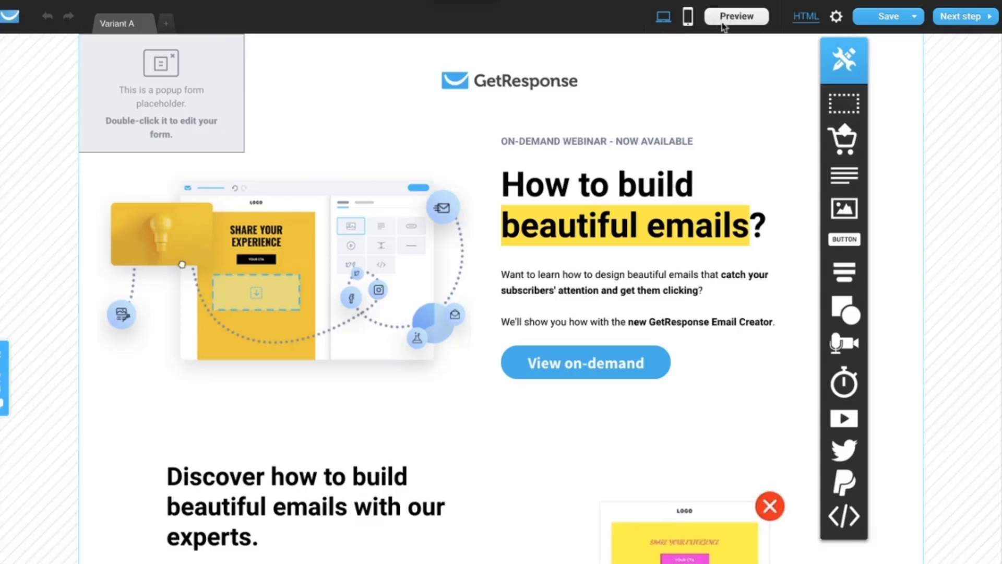
click(737, 16)
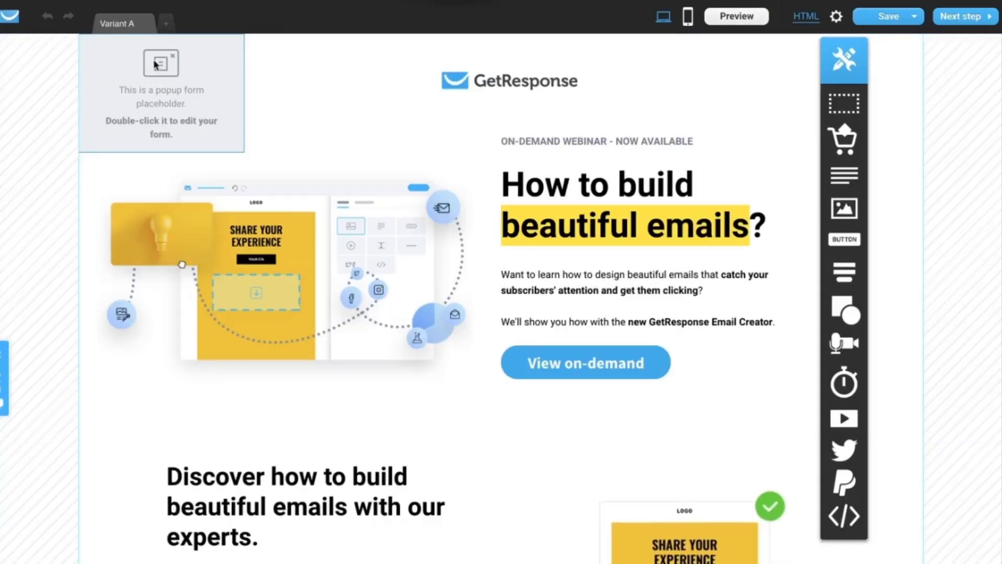
double_click(174, 90)
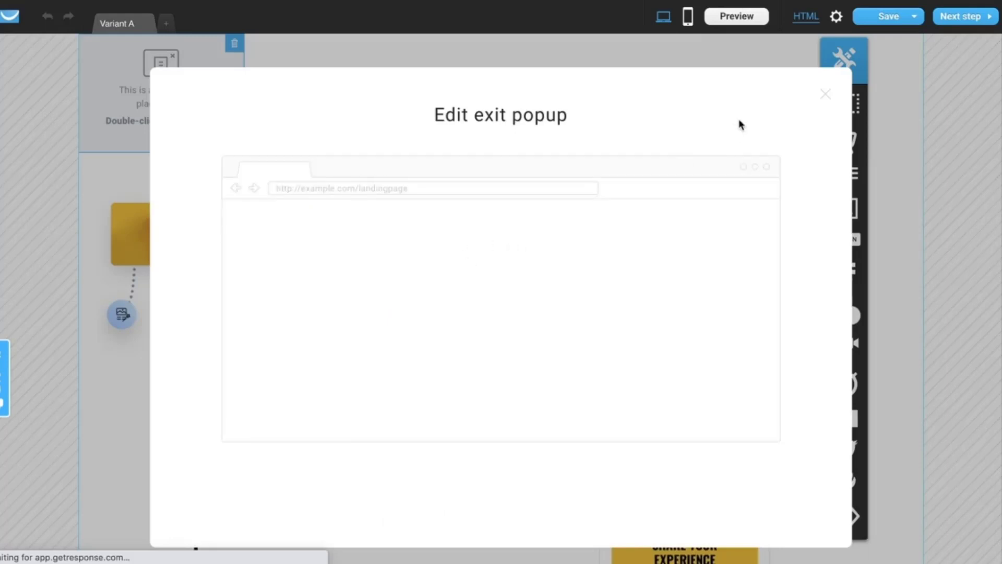
click(824, 95)
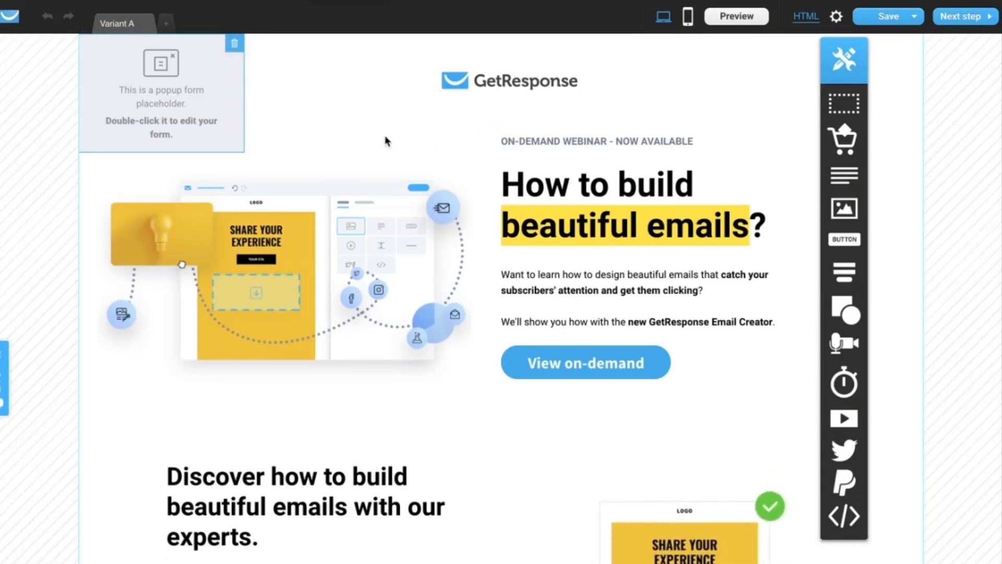
scroll(401, 162, down, 2)
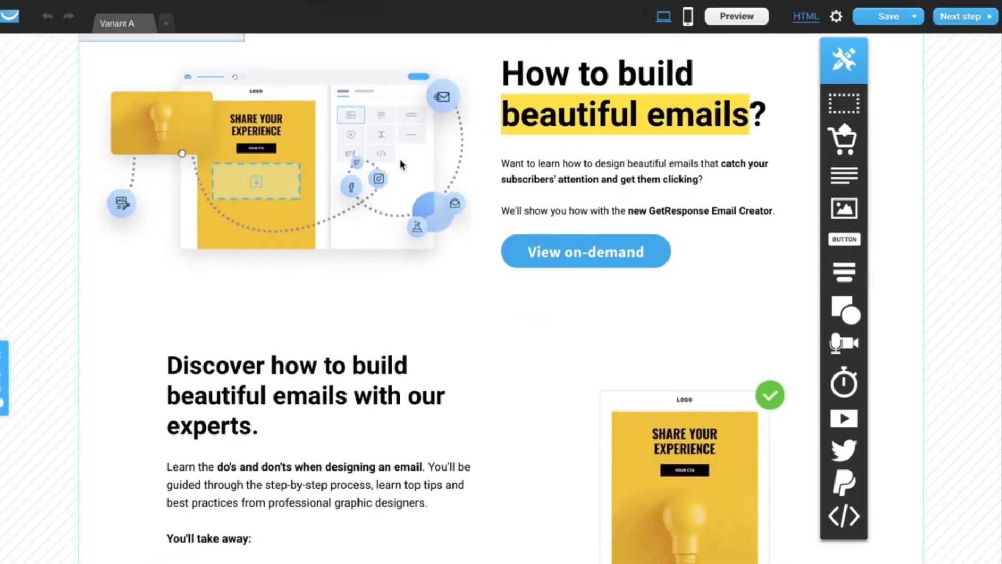
scroll(402, 164, up, 2)
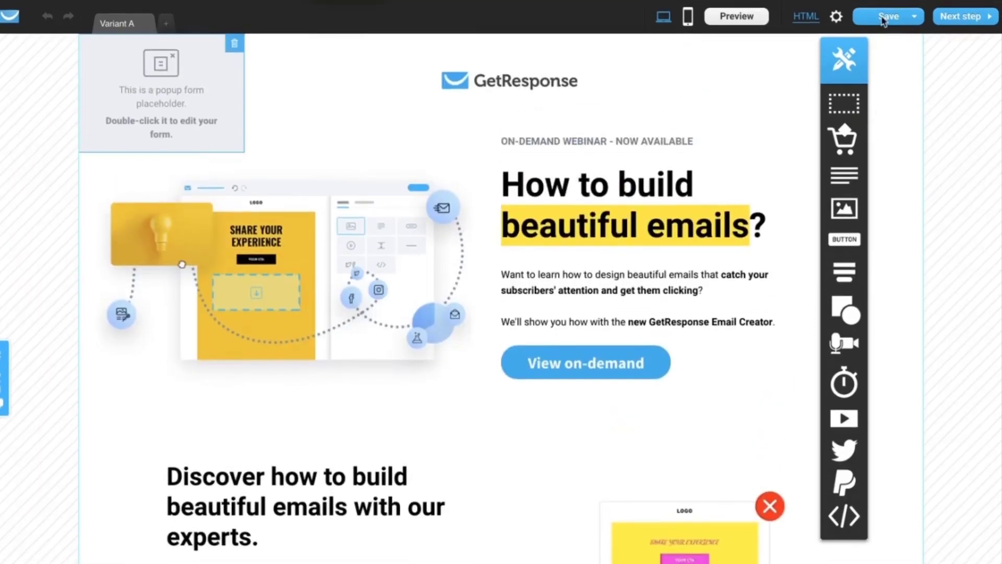